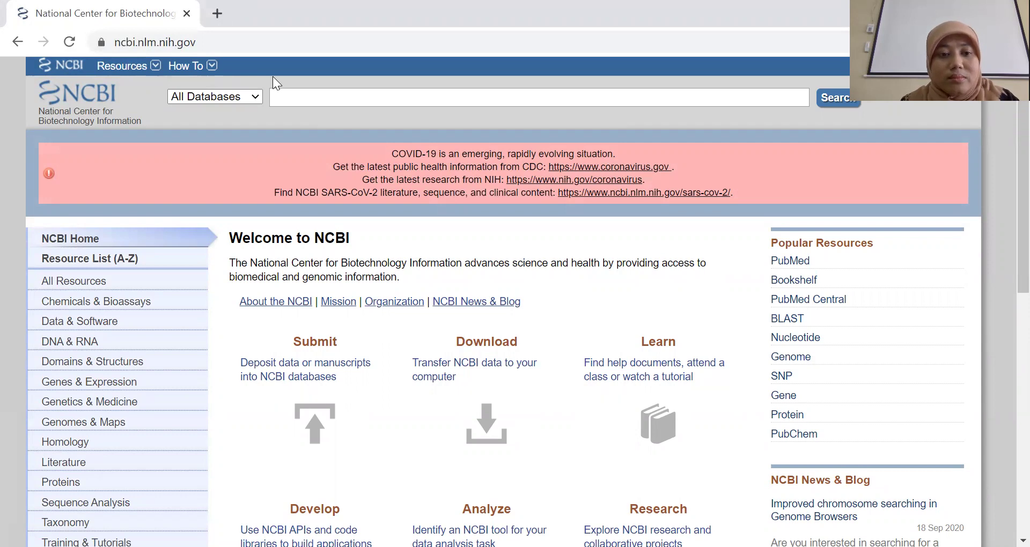
Look through the full list of NCBI databases that can be searched, from Assembly down to ToolKitBookgh.
left_click(232, 100)
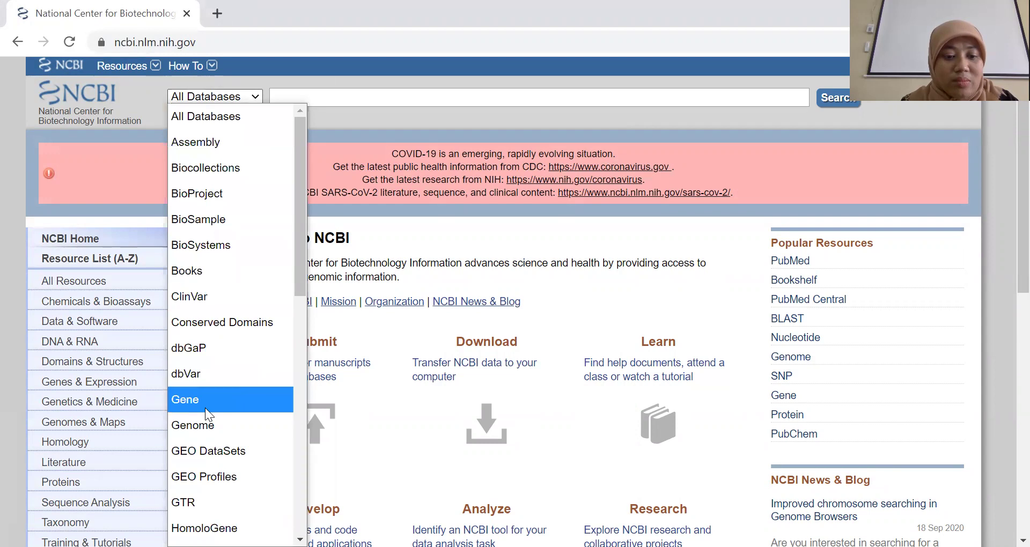
scroll(205, 407, "down", 3)
scroll(205, 407, "up", 3)
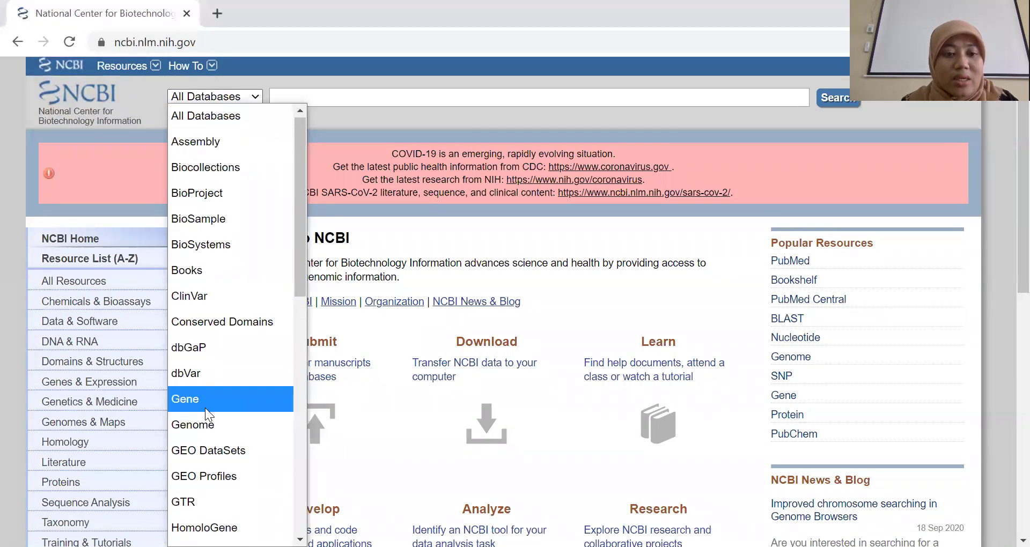
scroll(208, 400, "down", 3)
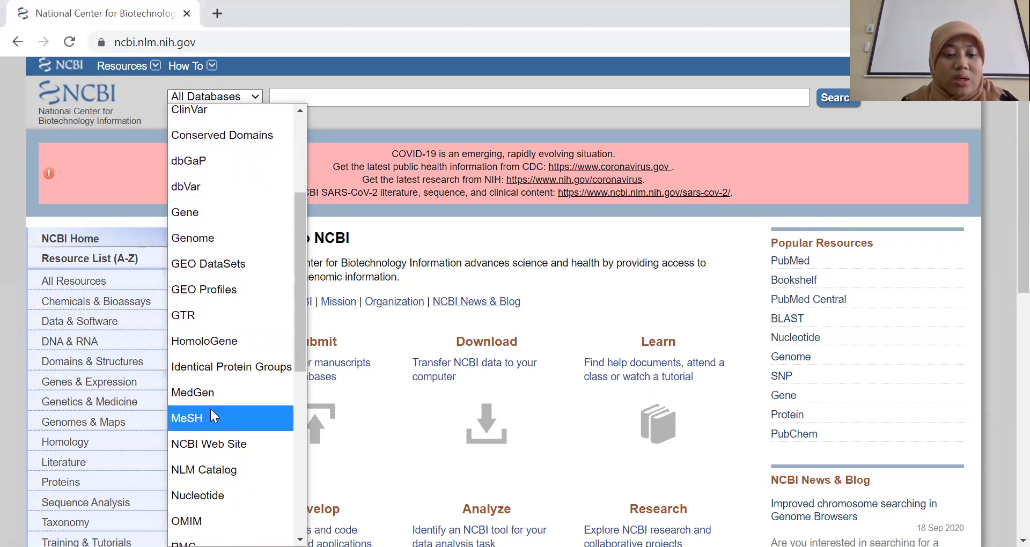
scroll(211, 411, "down", 1)
scroll(212, 410, "down", 3)
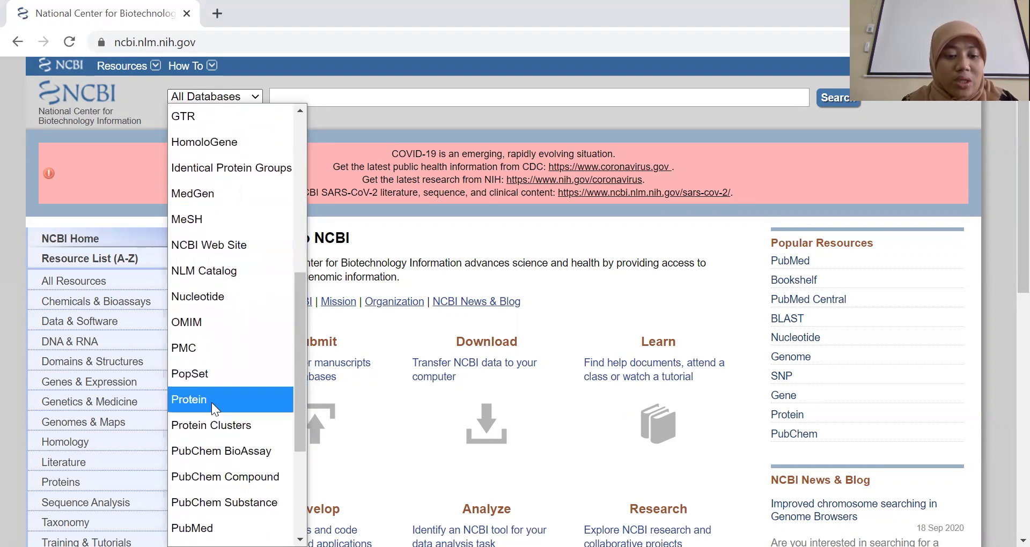
scroll(211, 402, "down", 5)
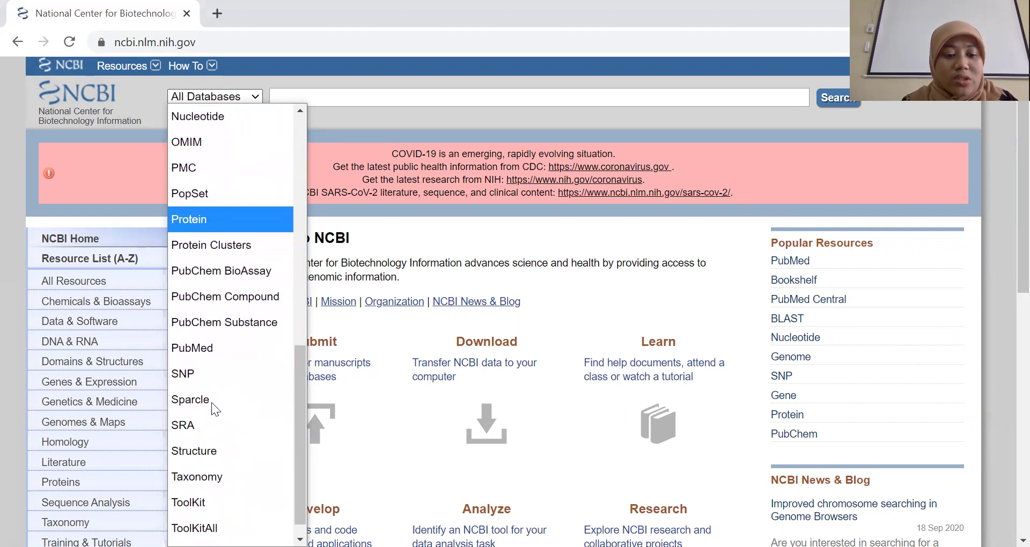
scroll(200, 379, "up", 3)
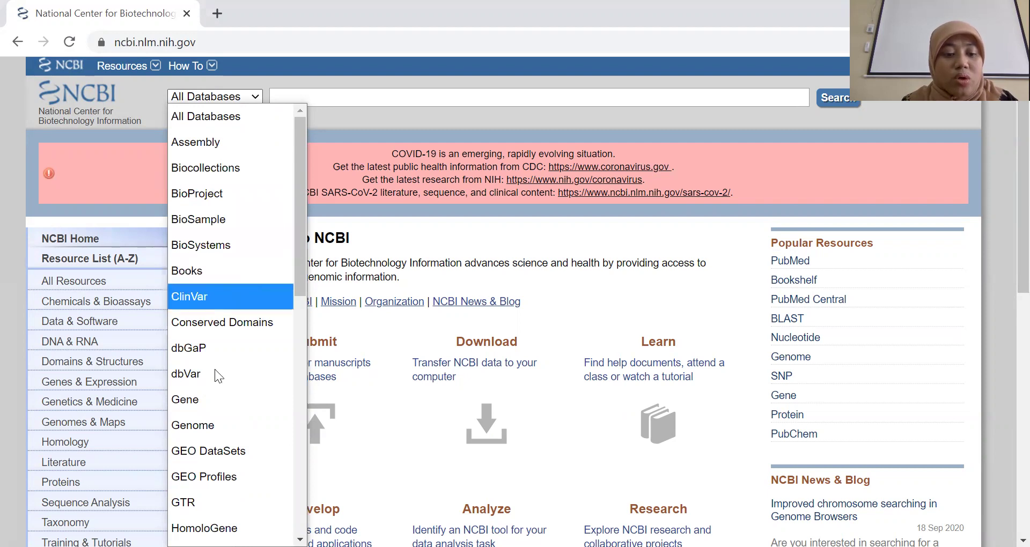
scroll(218, 440, "down", 9)
scroll(218, 439, "down", 2)
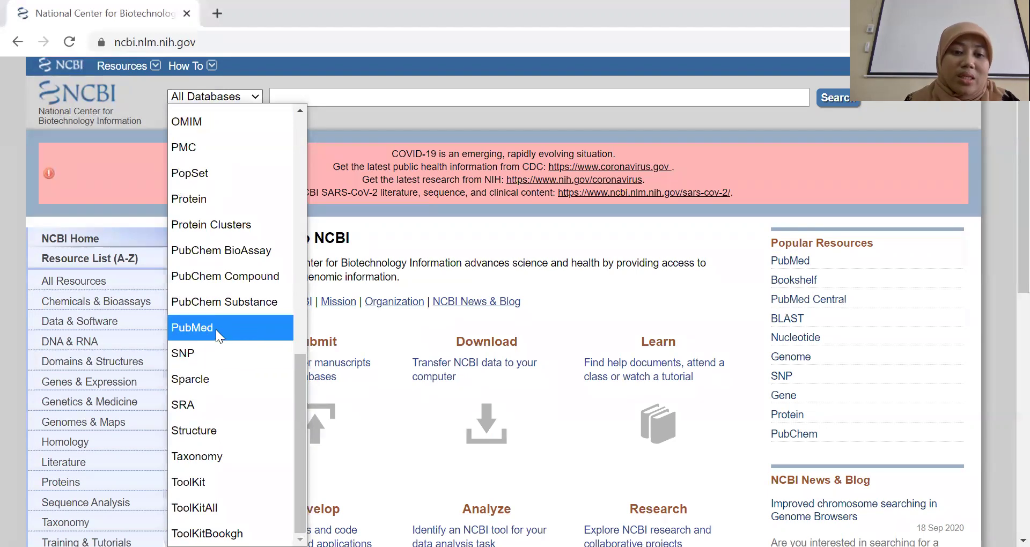
scroll(231, 322, "up", 10)
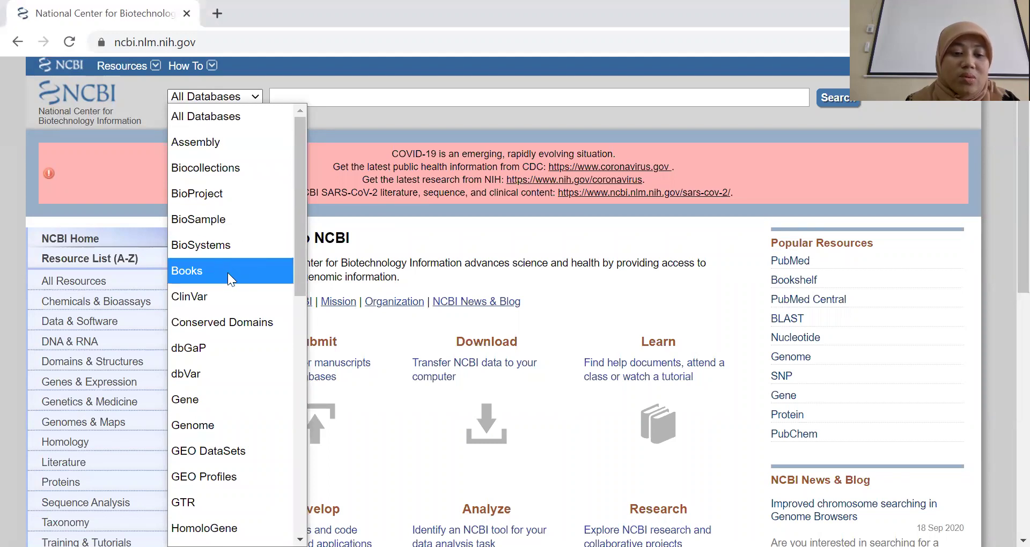
Choose Gene as the database and search it for INSULIN.
left_click(224, 395)
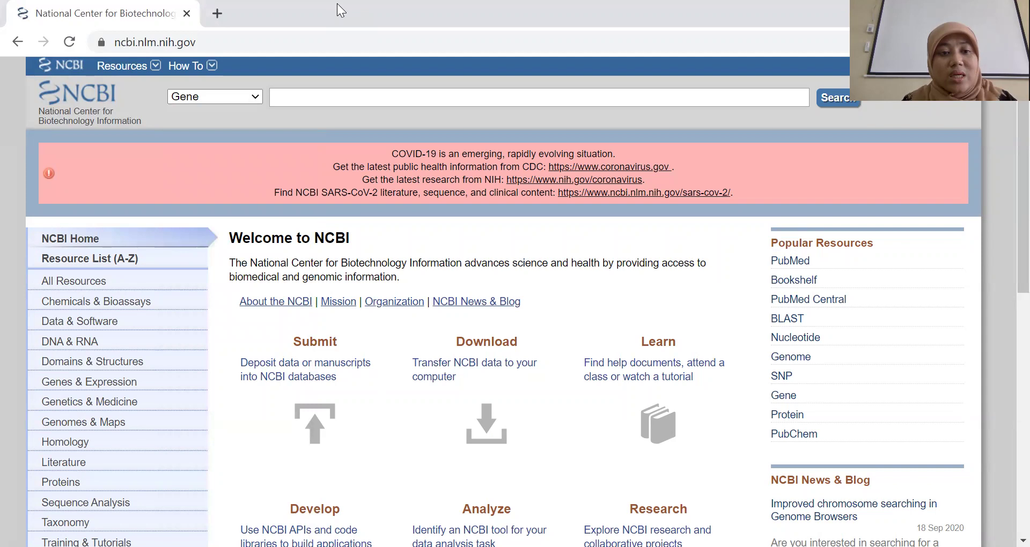
type("INSU")
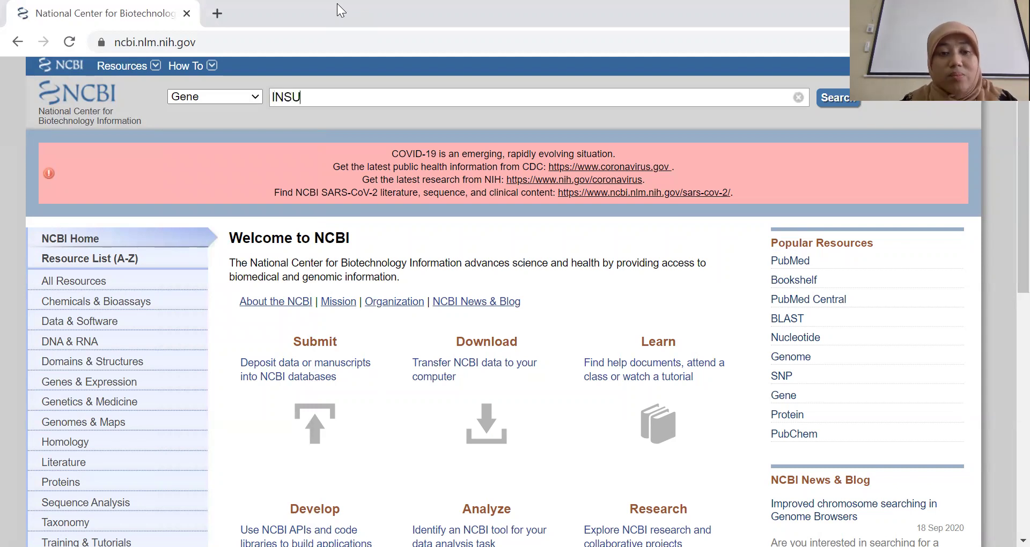
type("LIN")
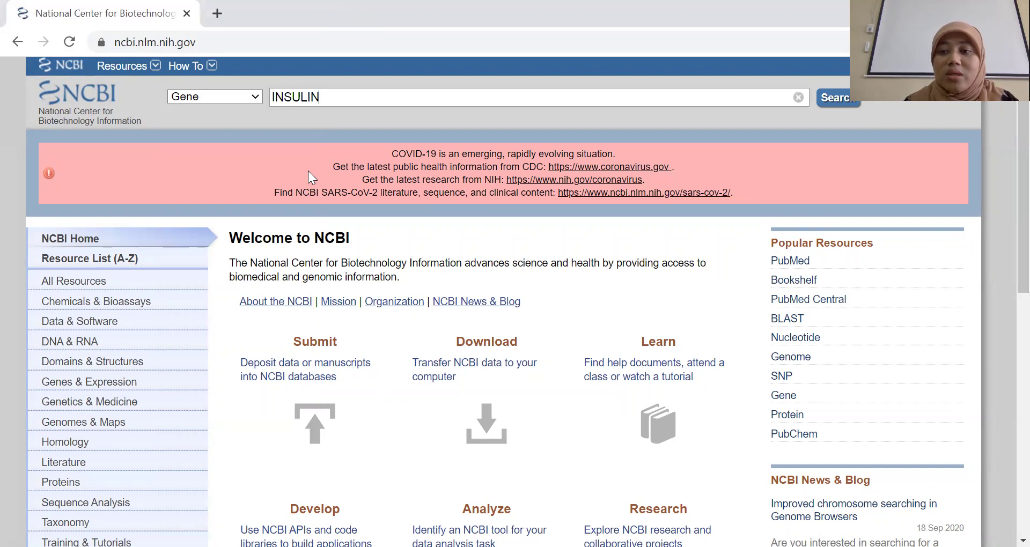
key("Return")
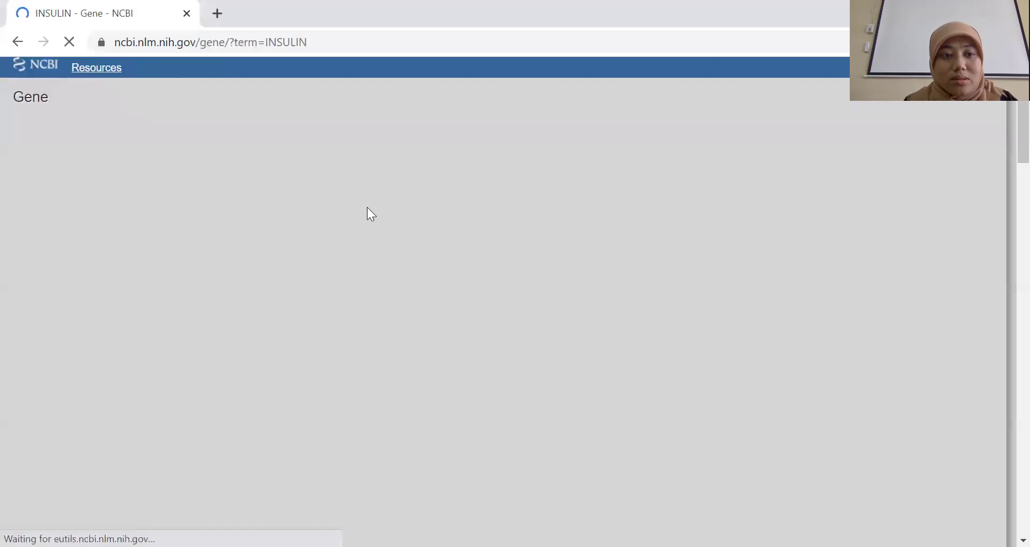
Examine the insulin search results through to the end of the page, highlighting the description of the IRS1 entry.
scroll(521, 357, "down", 3)
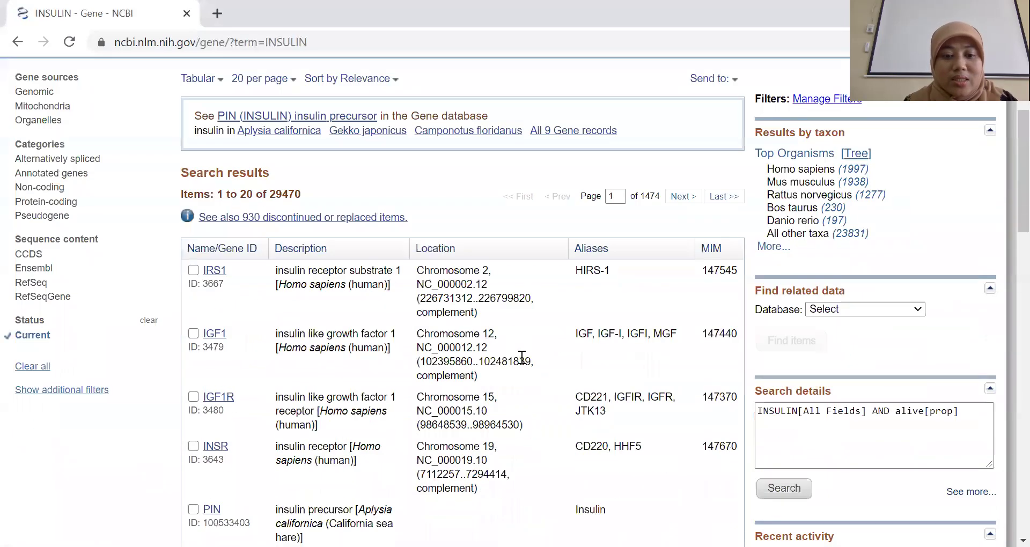
scroll(523, 352, "down", 1)
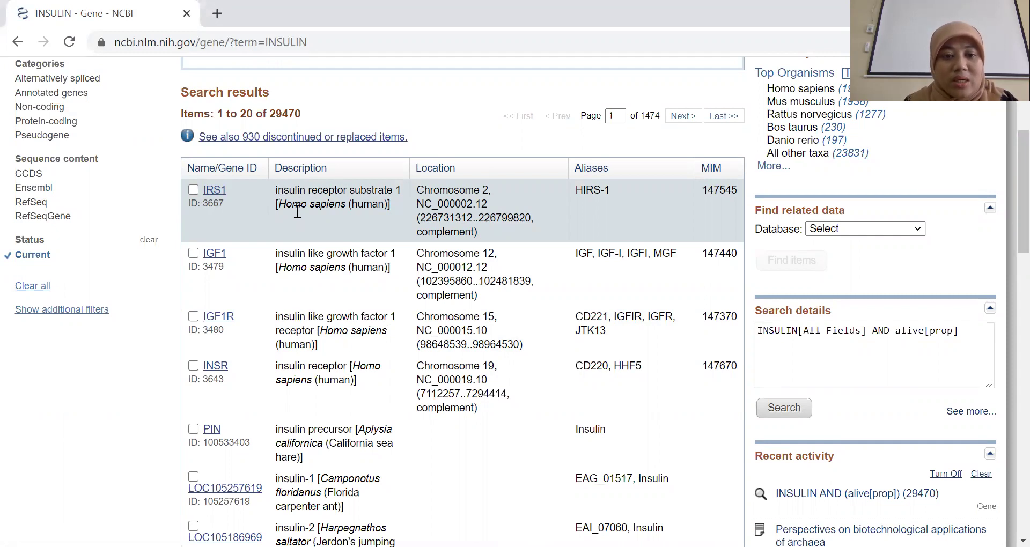
left_click_drag(284, 191, 416, 197)
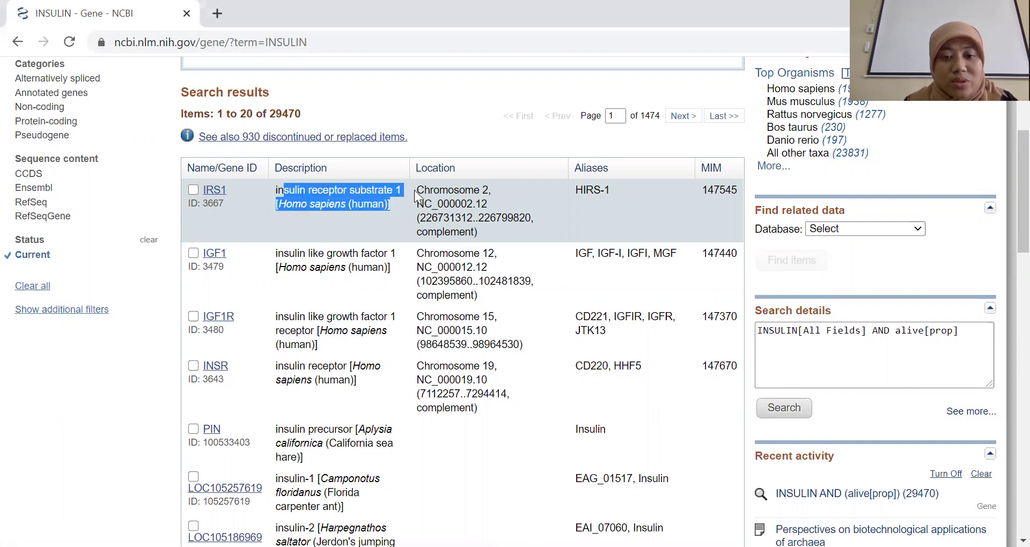
left_click(416, 198)
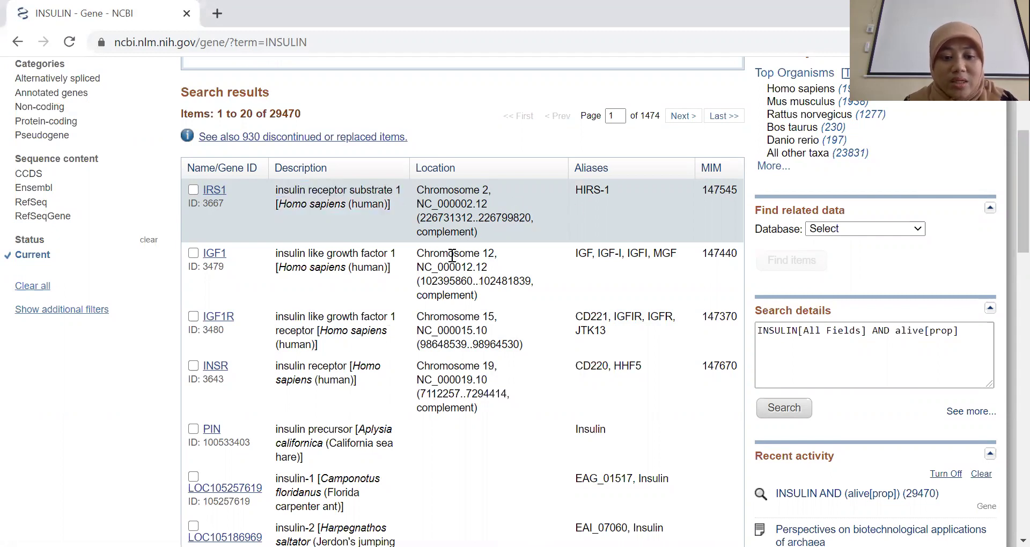
scroll(424, 300, "up", 5)
scroll(425, 300, "down", 15)
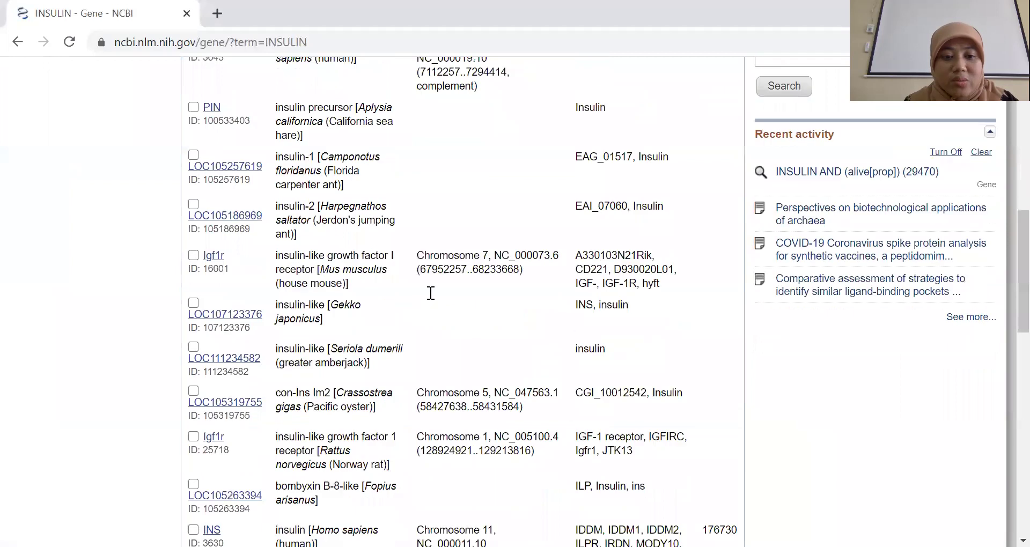
scroll(429, 292, "down", 8)
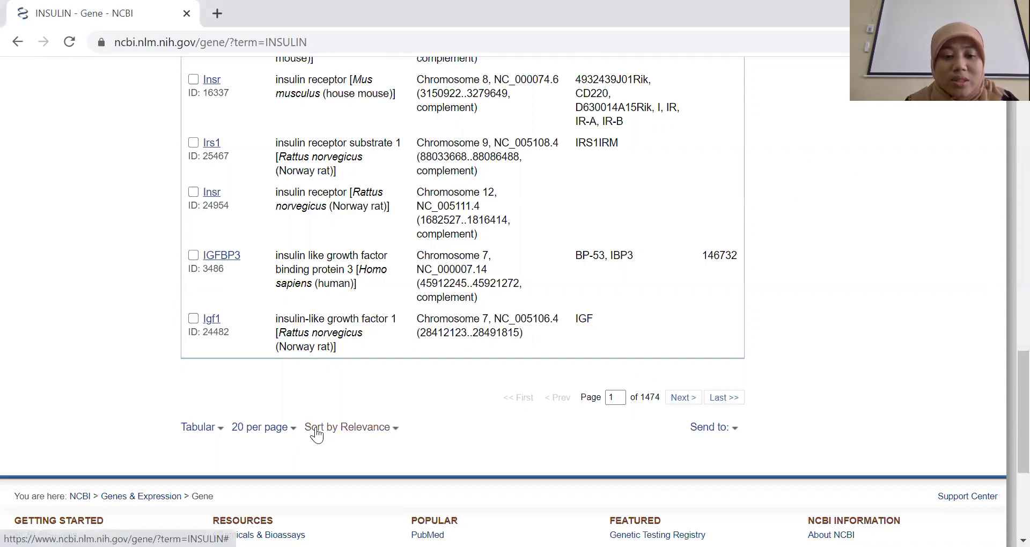
Copy the gene name from the Rattus norvegicus Igf1 entry's description and search the Gene database for "insulin-like growth factor 1".
mouse_move(278, 318)
left_mouse_down()
mouse_move(398, 331)
mouse_move(400, 319)
mouse_move(274, 319)
left_mouse_up()
key("ctrl+c")
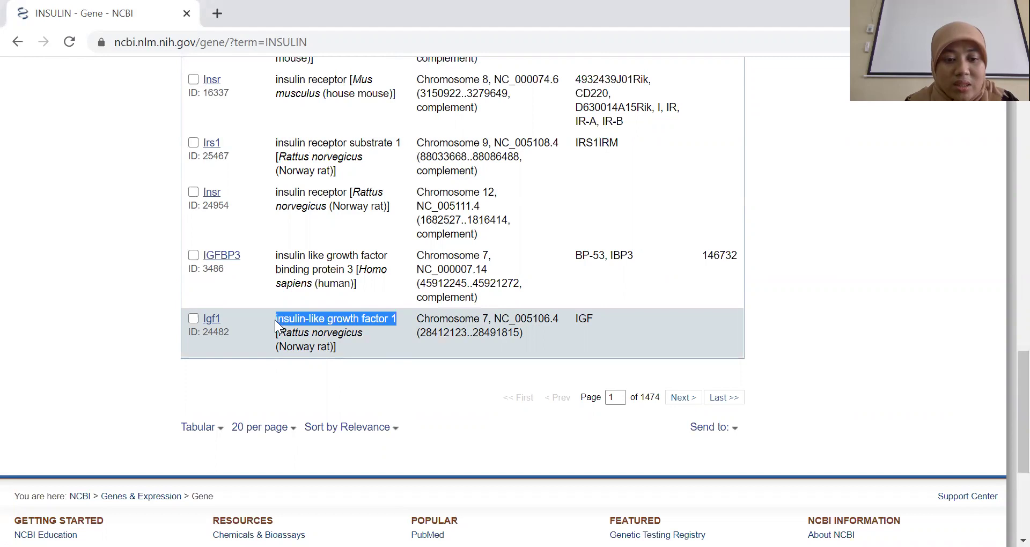
scroll(368, 320, "down", 4)
scroll(368, 320, "up", 20)
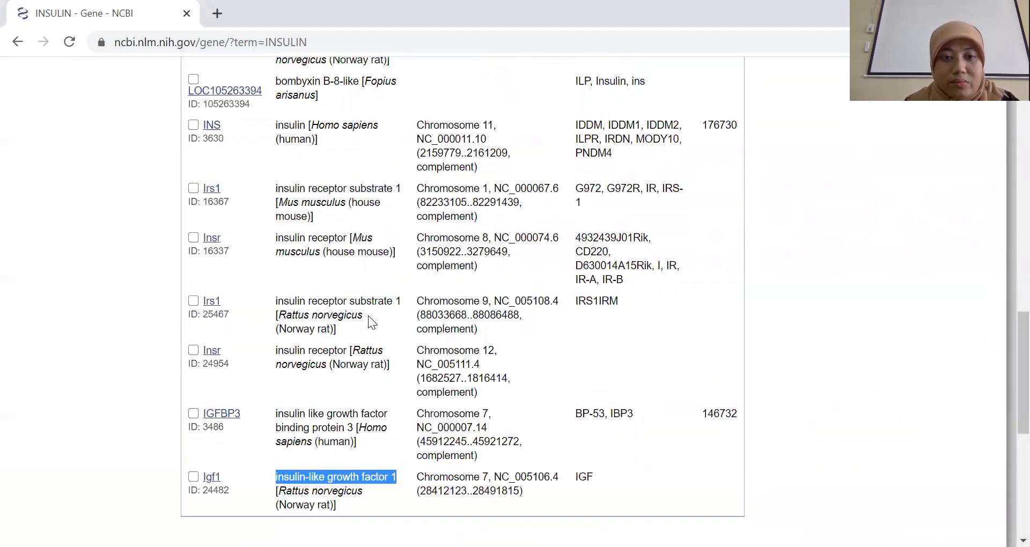
key("ctrl+a")
key("ctrl+v")
key("Return")
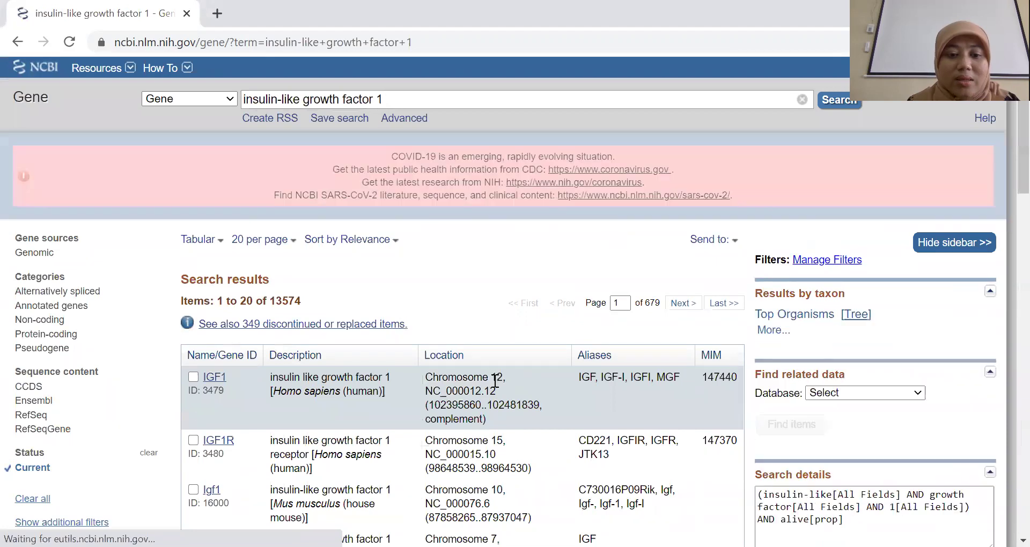
Highlight the gene name and the organism in the description of the first result, IGF1.
scroll(376, 429, "down", 3)
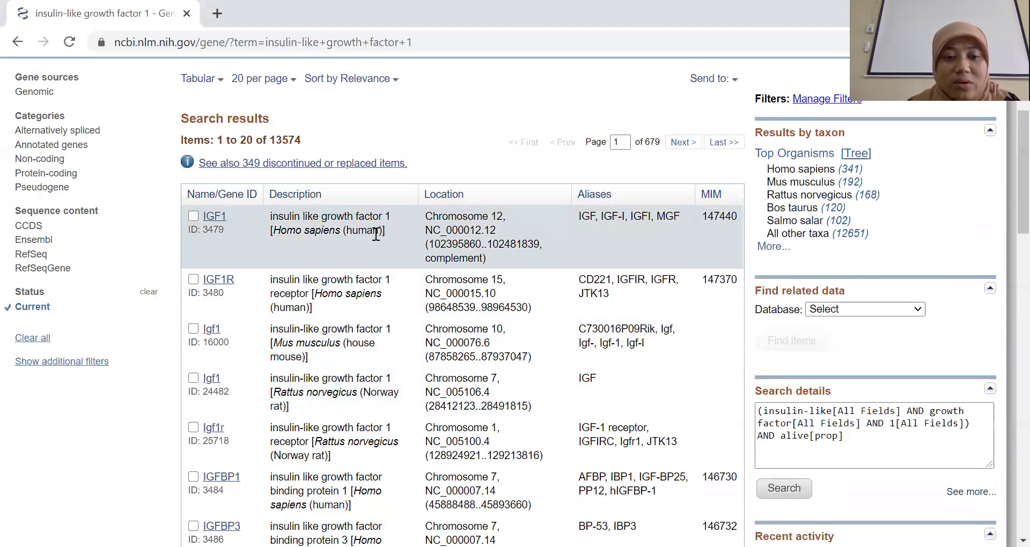
scroll(378, 236, "down", 1)
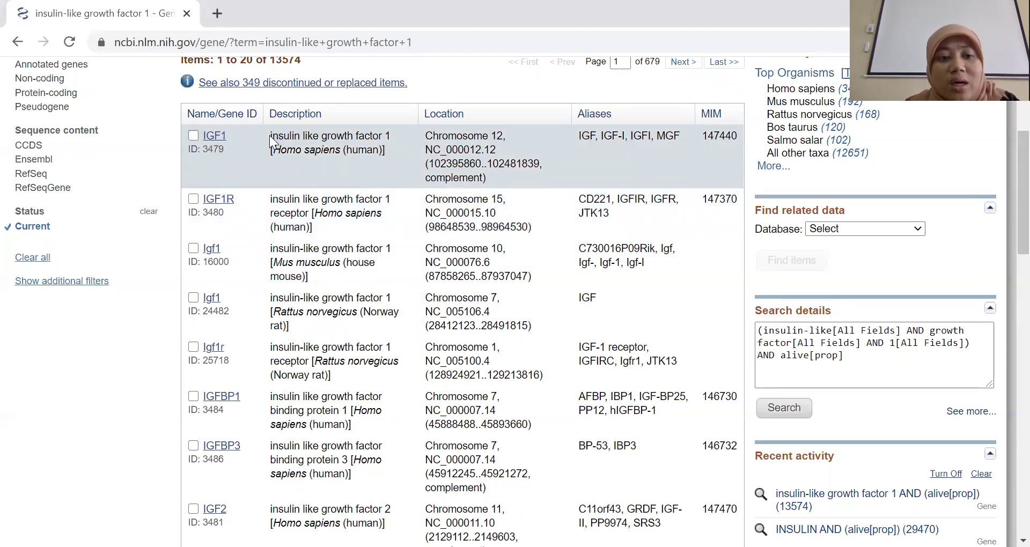
left_click_drag(358, 137, 275, 137)
key("shift+Right")
key("shift+Right")
key("shift+Right")
key("shift+Right")
key("shift+Right")
key("shift+Right")
key("shift+Right")
key("shift+Right")
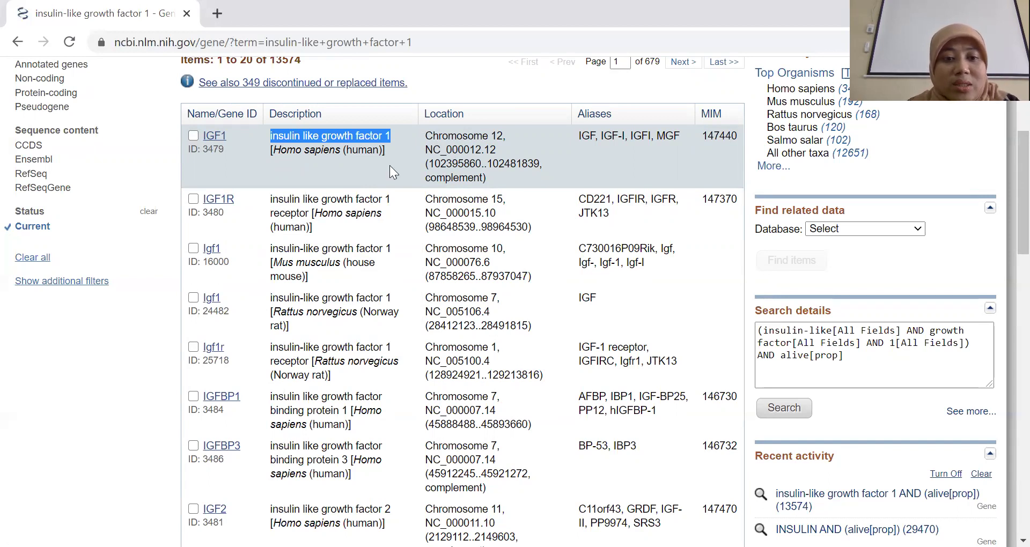
left_click_drag(271, 150, 348, 161)
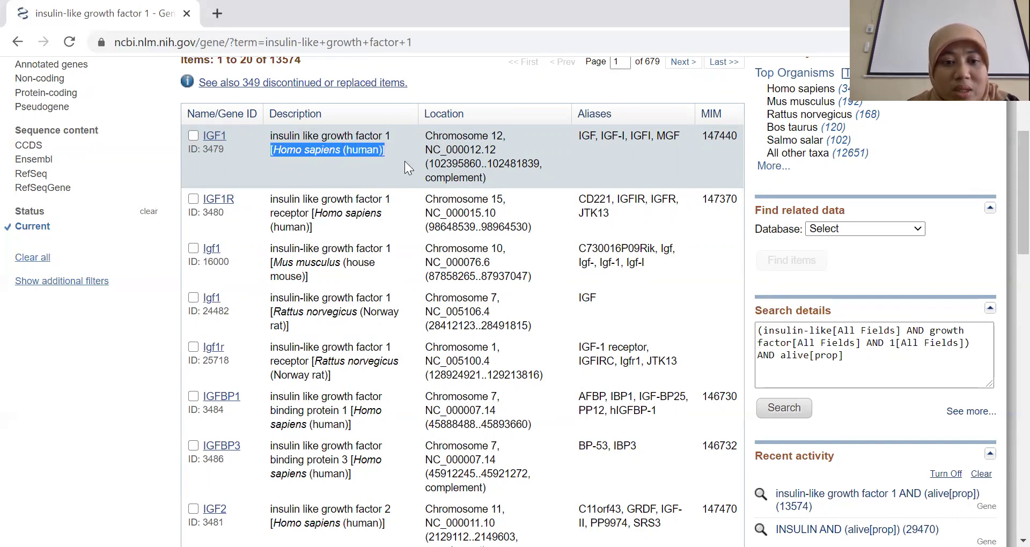
Highlight the human IGF1R description and the species names in the house mouse and Norway rat Igf1 entries.
left_click_drag(341, 233, 268, 195)
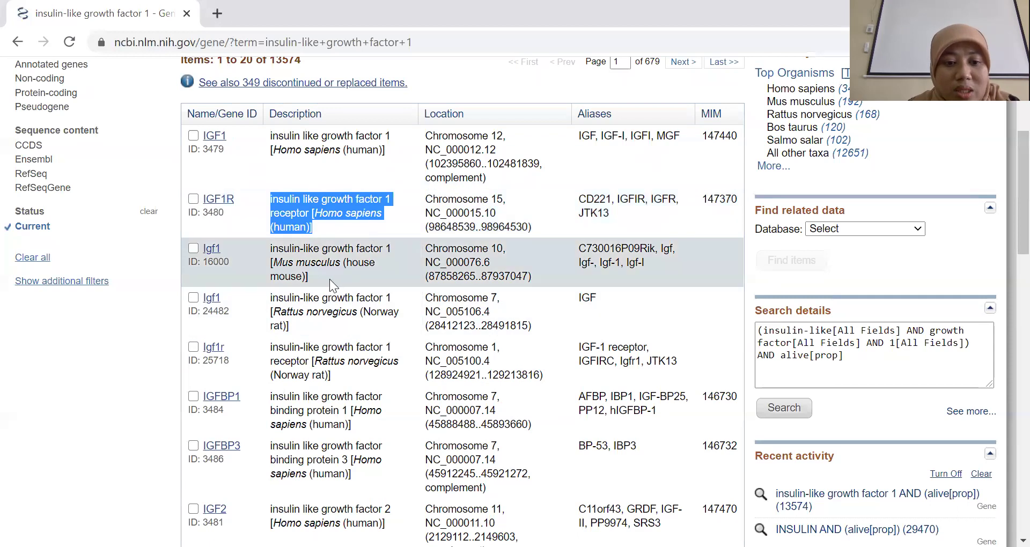
left_click(329, 279)
left_click_drag(329, 262, 278, 263)
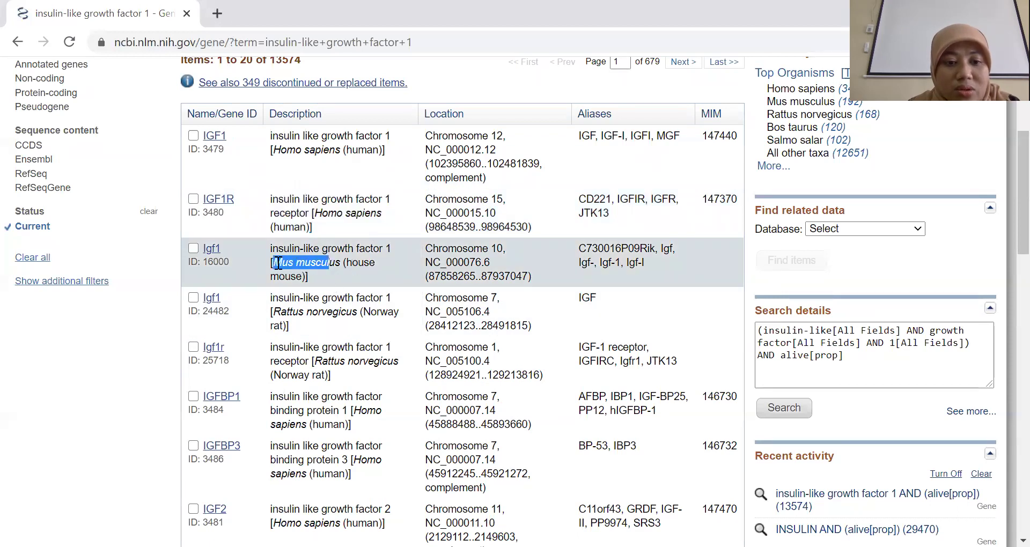
left_click_drag(362, 314, 272, 313)
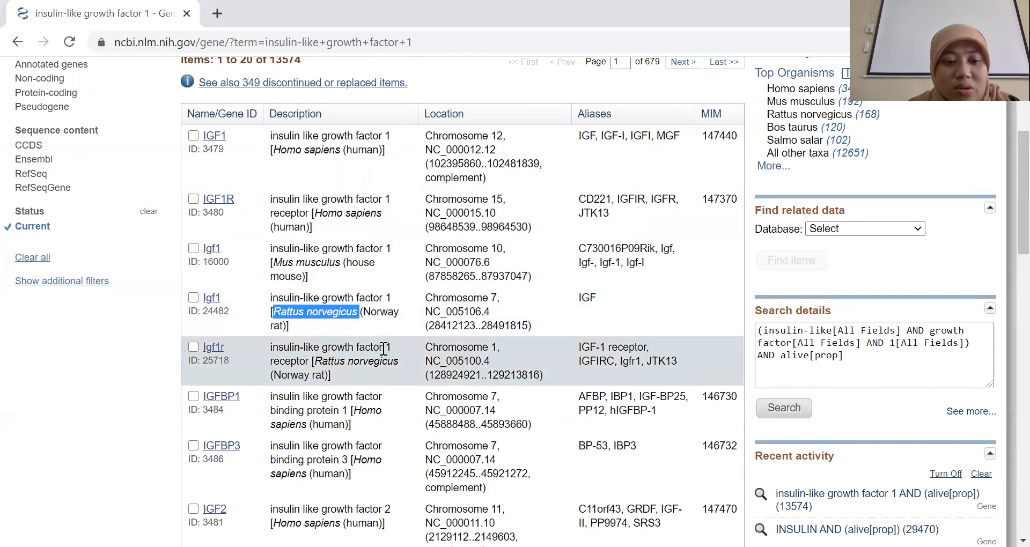
Compare the chromosome locations of the human IGF1 and IGF1R genes by highlighting each one.
scroll(388, 354, "down", 1)
scroll(388, 353, "up", 2)
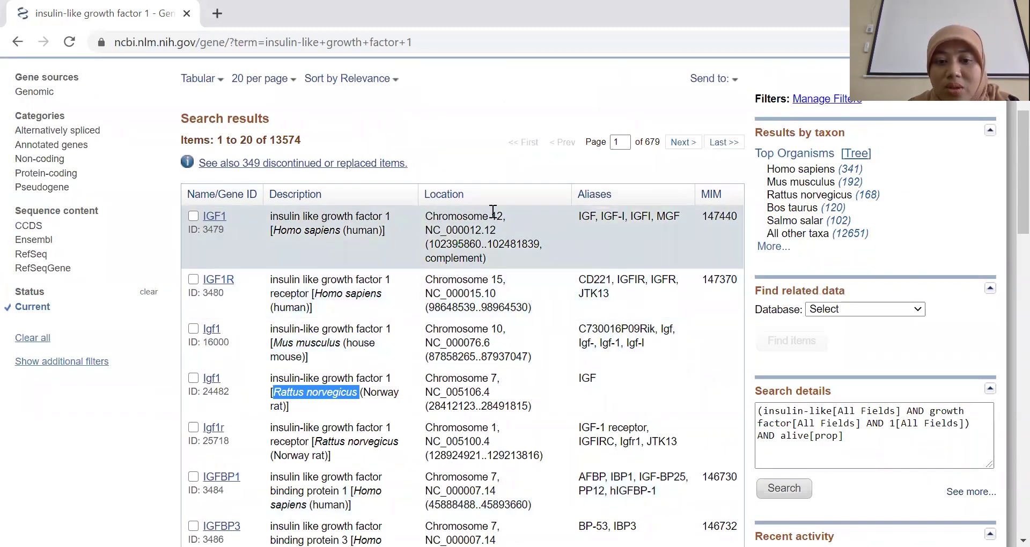
left_click_drag(508, 219, 429, 220)
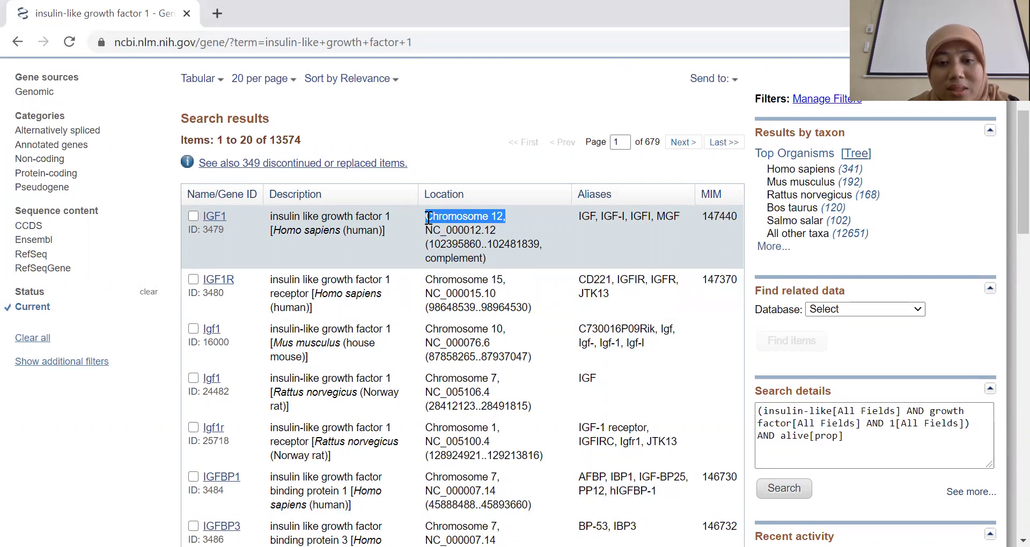
left_click_drag(507, 279, 427, 283)
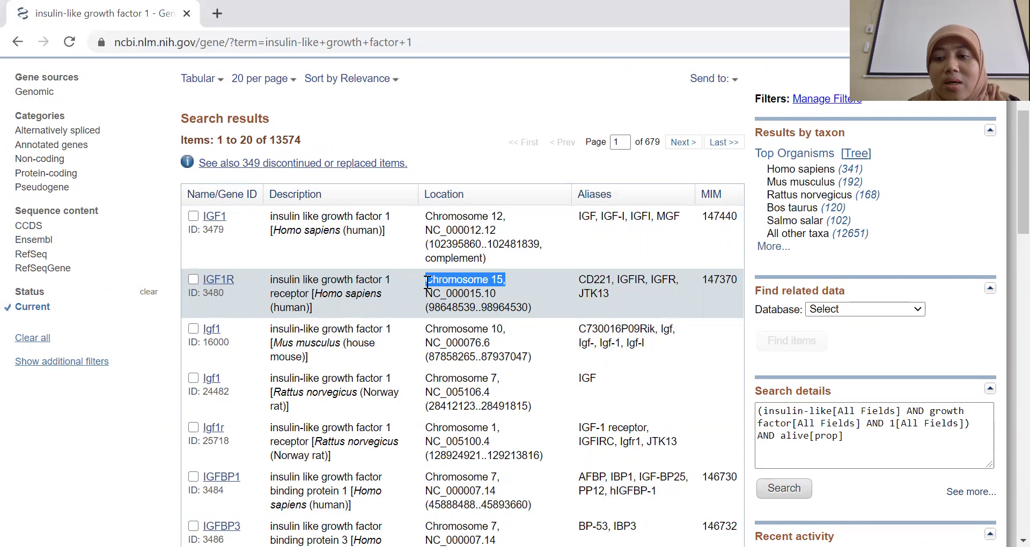
Open the human IGF1 gene record and highlight its gene type in the summary section.
left_click(217, 217)
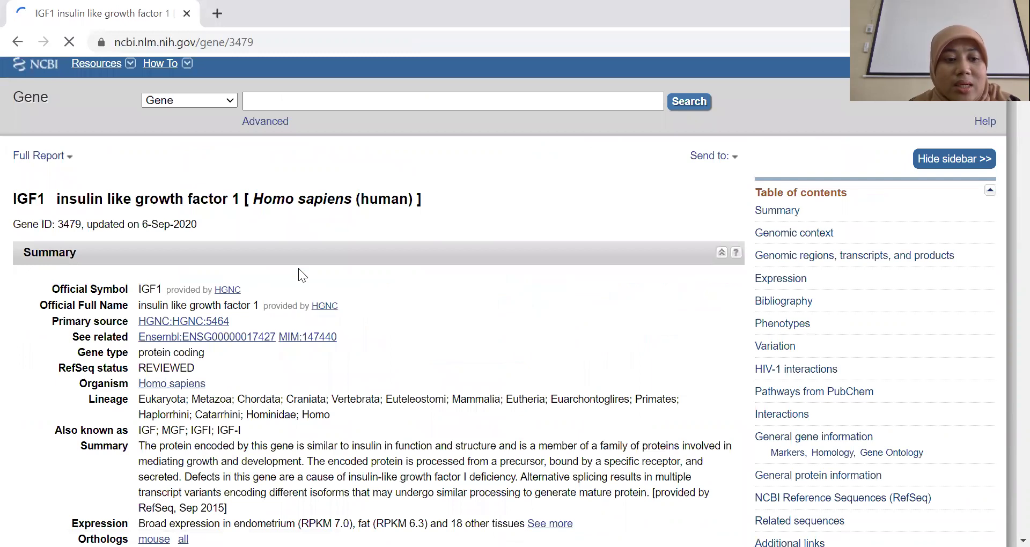
scroll(298, 268, "down", 6)
scroll(298, 268, "up", 3)
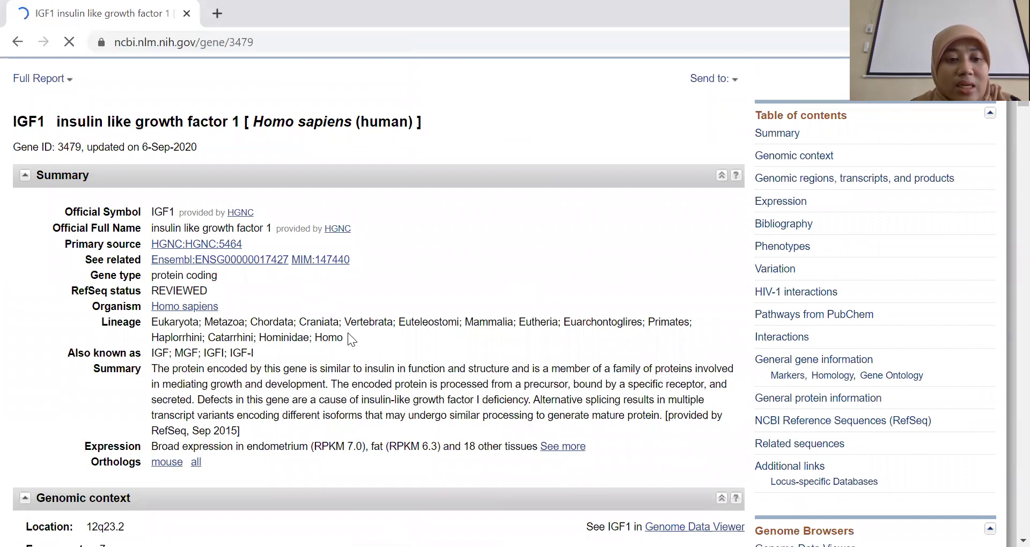
scroll(347, 332, "down", 1)
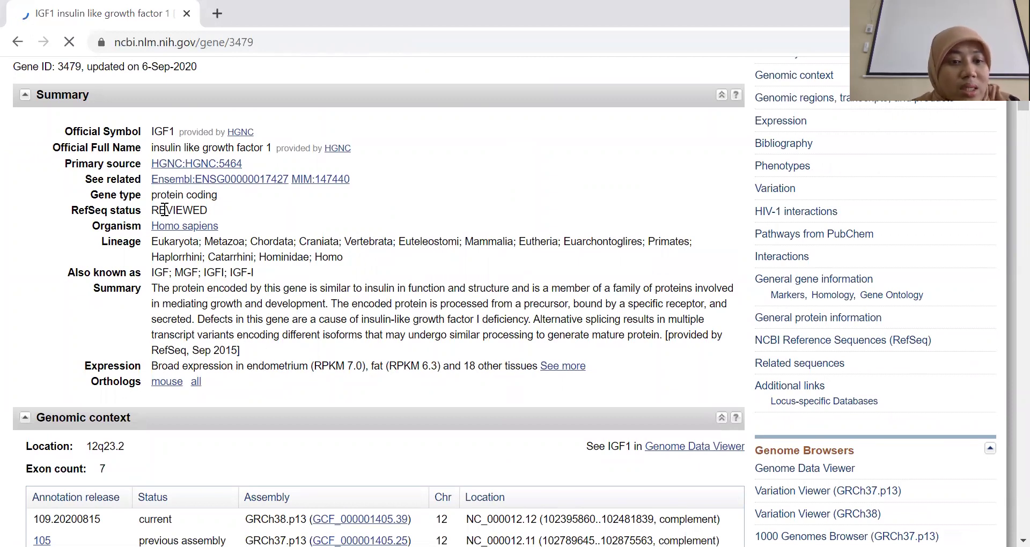
triple_click(207, 197)
left_click(221, 197)
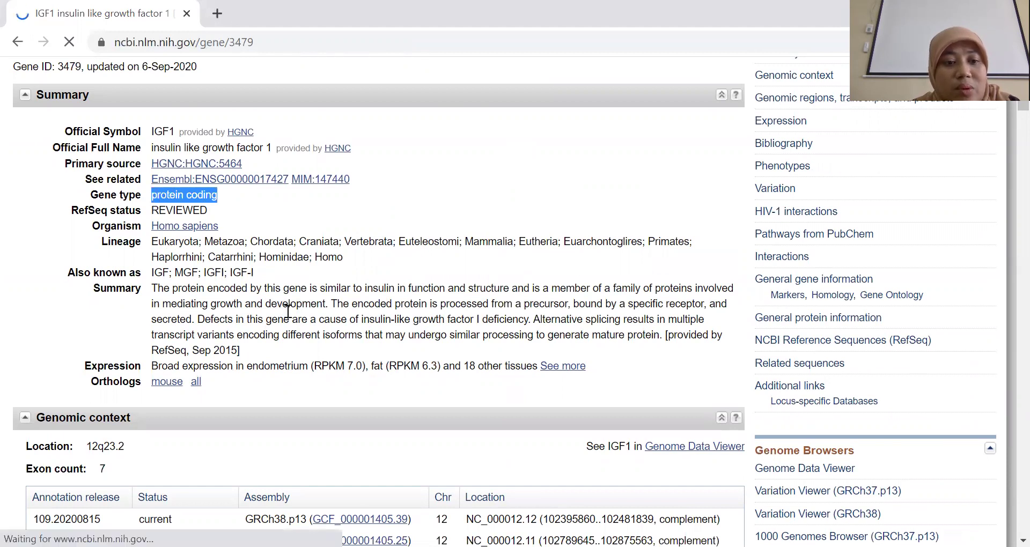
Highlight the organism name in the summary section of the human IGF1 record.
scroll(293, 308, "down", 2)
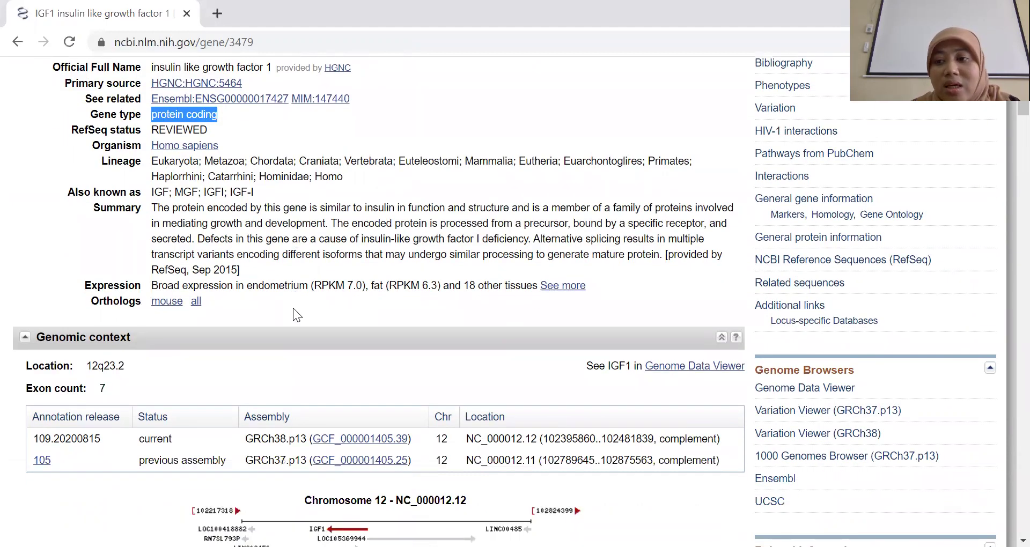
scroll(292, 298, "up", 8)
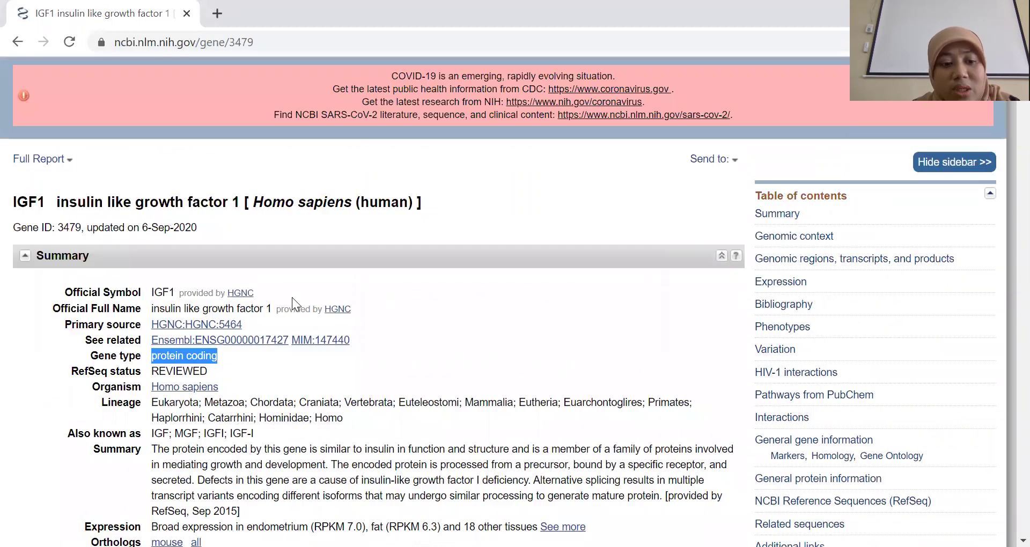
scroll(292, 298, "down", 6)
left_click_drag(231, 228, 151, 226)
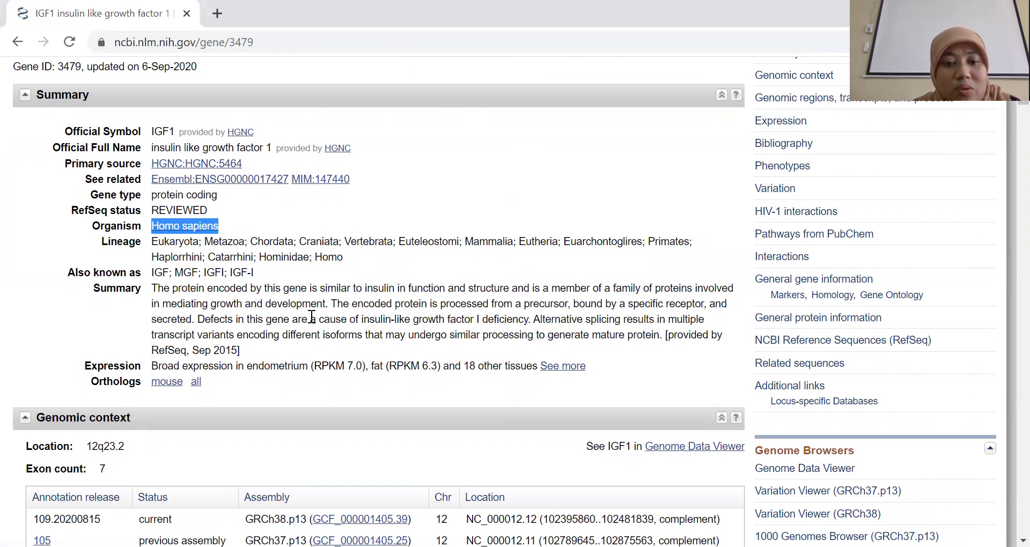
Highlight the full lineage and the alternative gene names in the IGF1 summary section.
scroll(311, 317, "down", 3)
left_click_drag(351, 182, 155, 165)
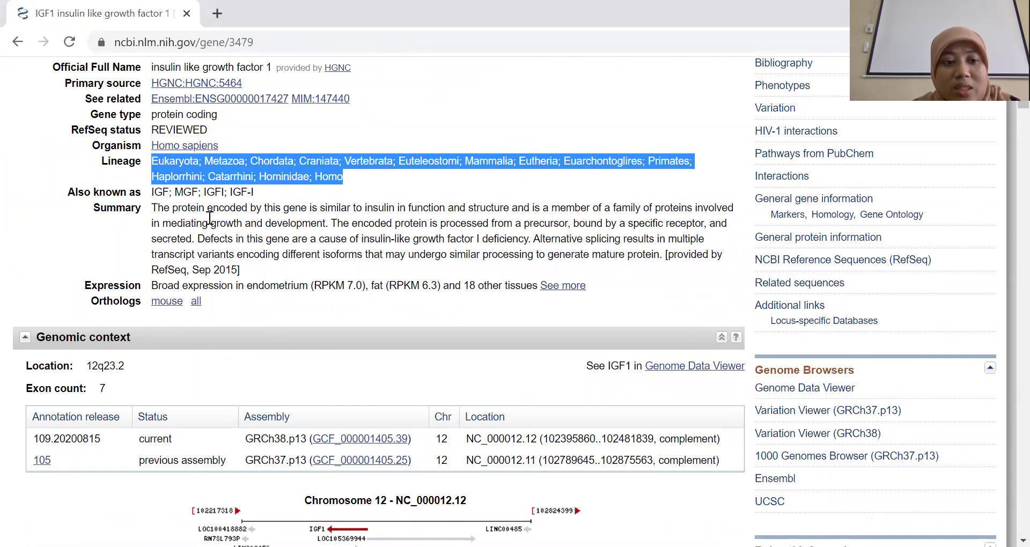
left_click_drag(265, 194, 198, 193)
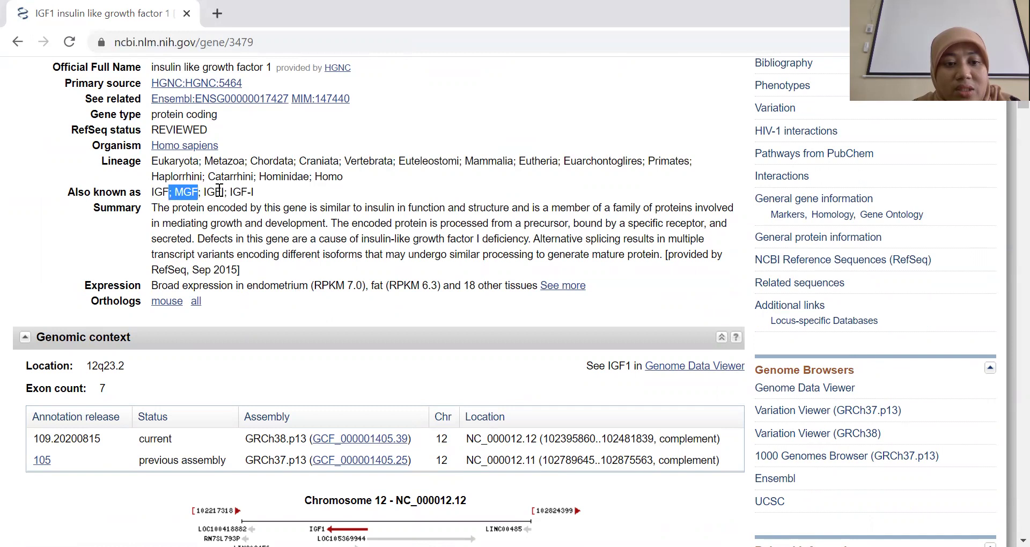
left_click_drag(266, 194, 223, 192)
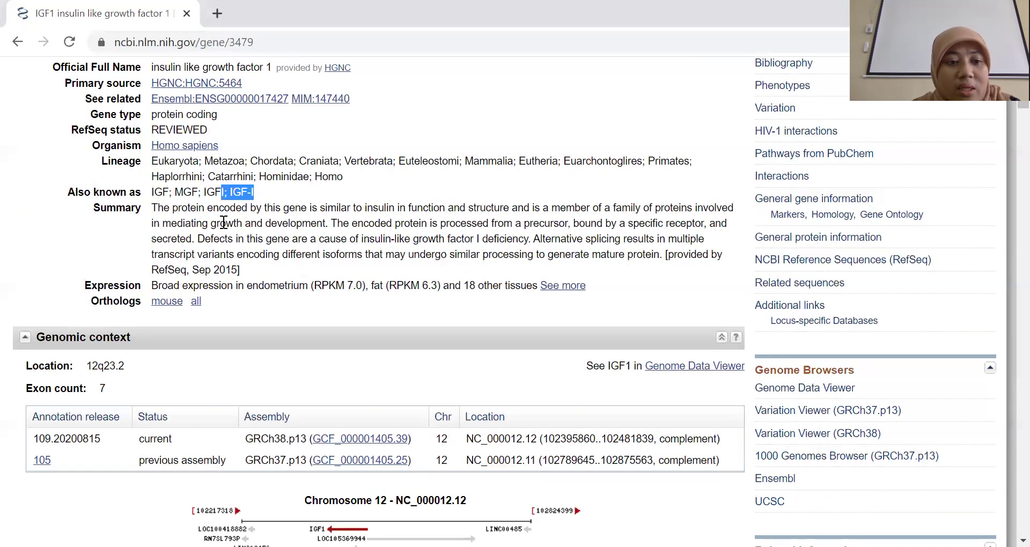
Highlight the descriptive summary paragraph about the encoded protein and its RefSeq source note, and clear the selection.
left_click_drag(153, 208, 454, 273)
left_click_drag(630, 254, 665, 254)
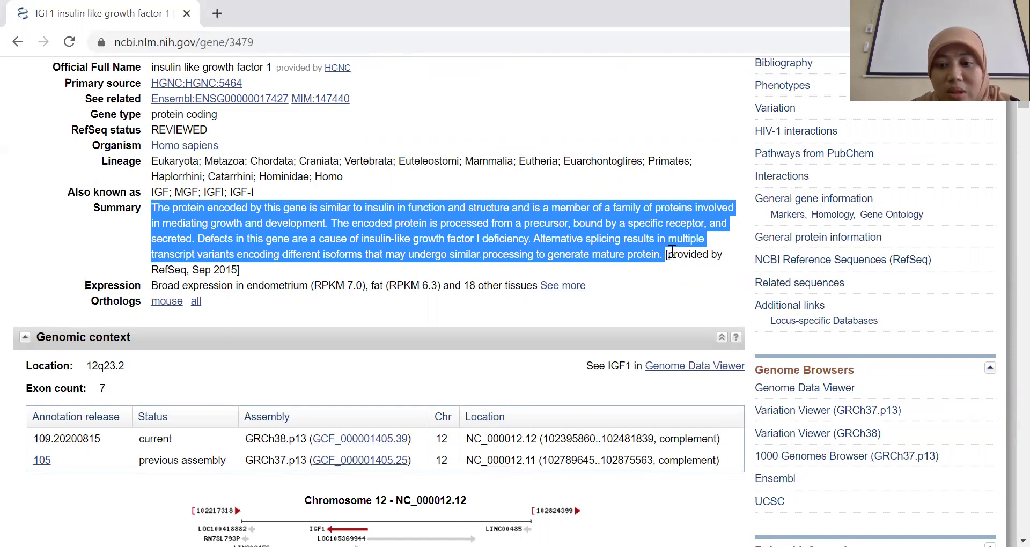
left_click_drag(673, 254, 672, 263)
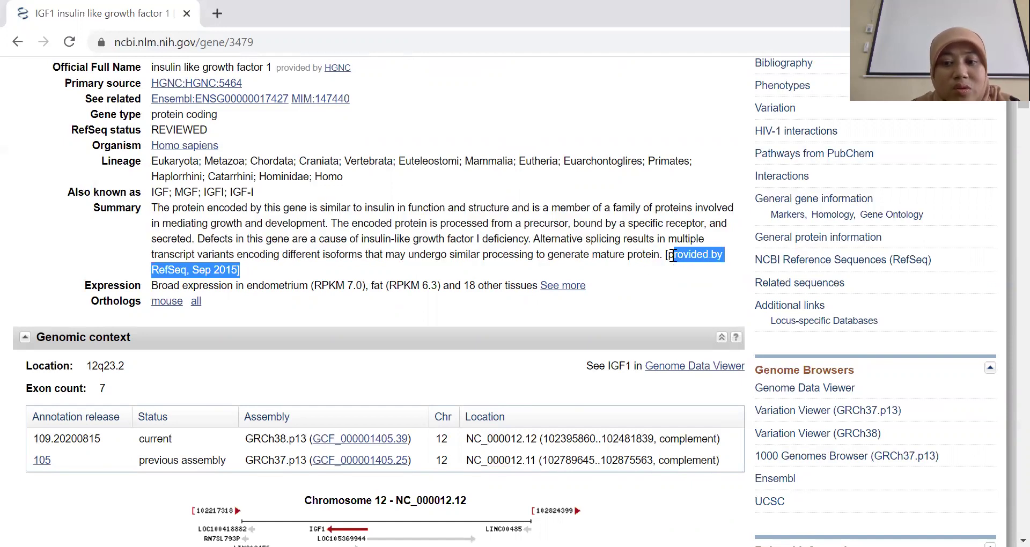
left_click(676, 275)
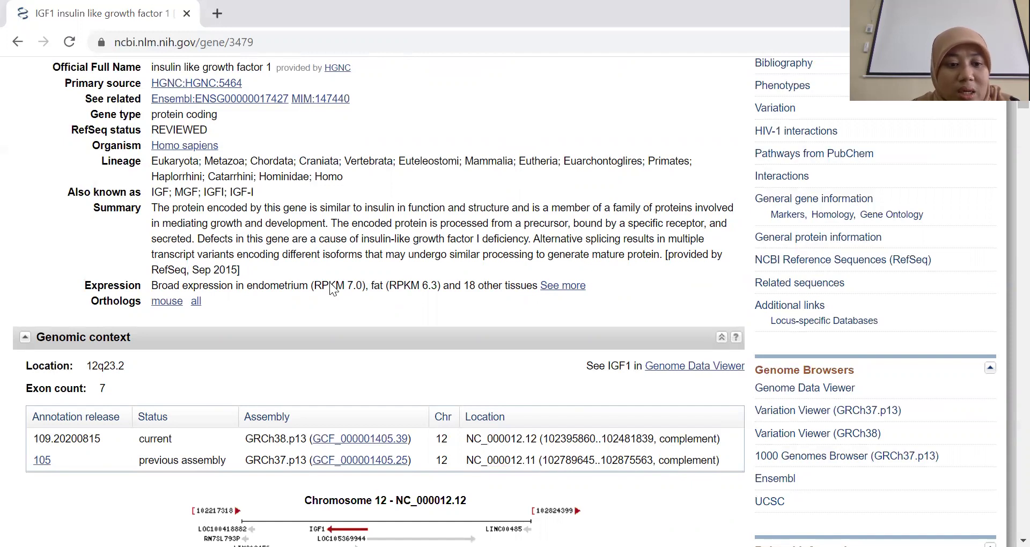
Open the FASTA nucleotide sequence of IGF1 from the genomic regions, transcripts, and products section.
scroll(297, 307, "up", 1)
scroll(299, 303, "down", 6)
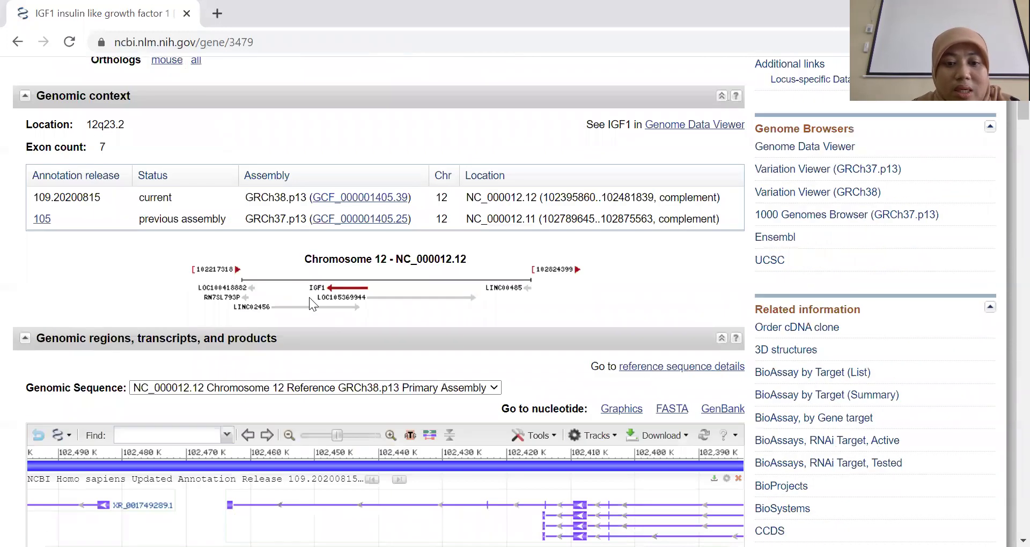
scroll(582, 331, "down", 2)
scroll(608, 339, "up", 2)
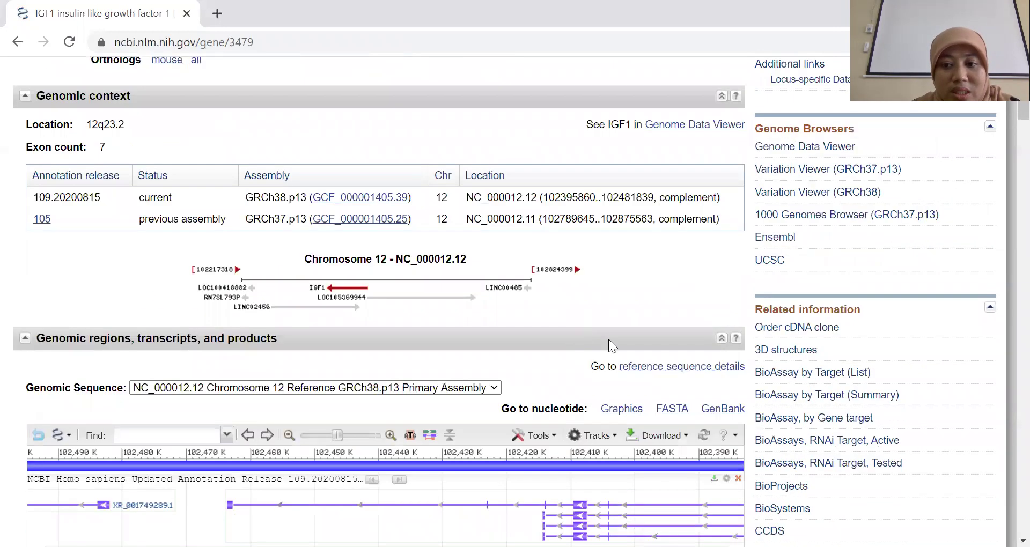
left_click(667, 411)
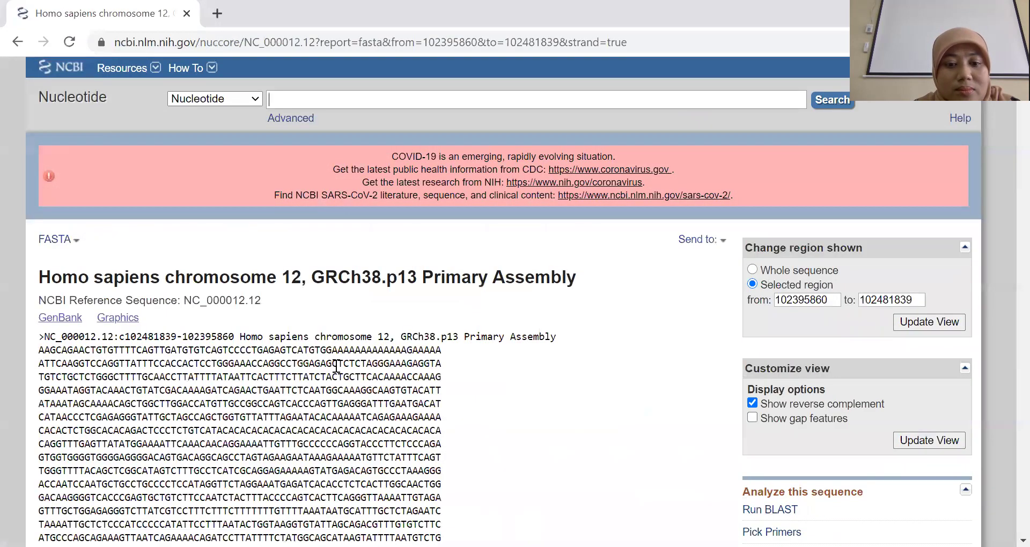
Highlight the opening lines of the nucleotide sequence, starting at its first base below the FASTA header.
scroll(542, 422, "down", 3)
scroll(542, 422, "down", 2)
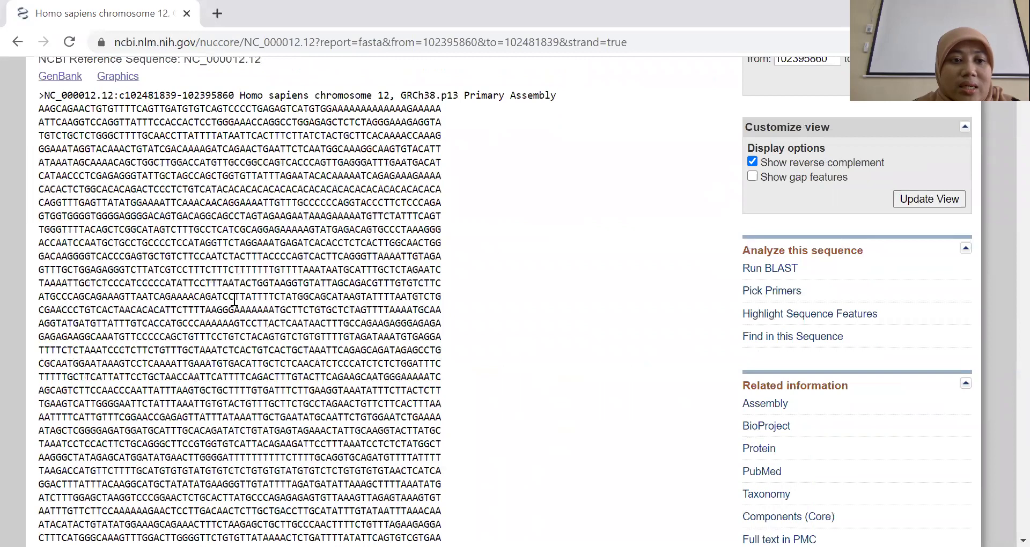
scroll(235, 299, "up", 2)
left_click_drag(42, 187, 107, 356)
left_click(37, 190)
left_click_drag(37, 188, 90, 399)
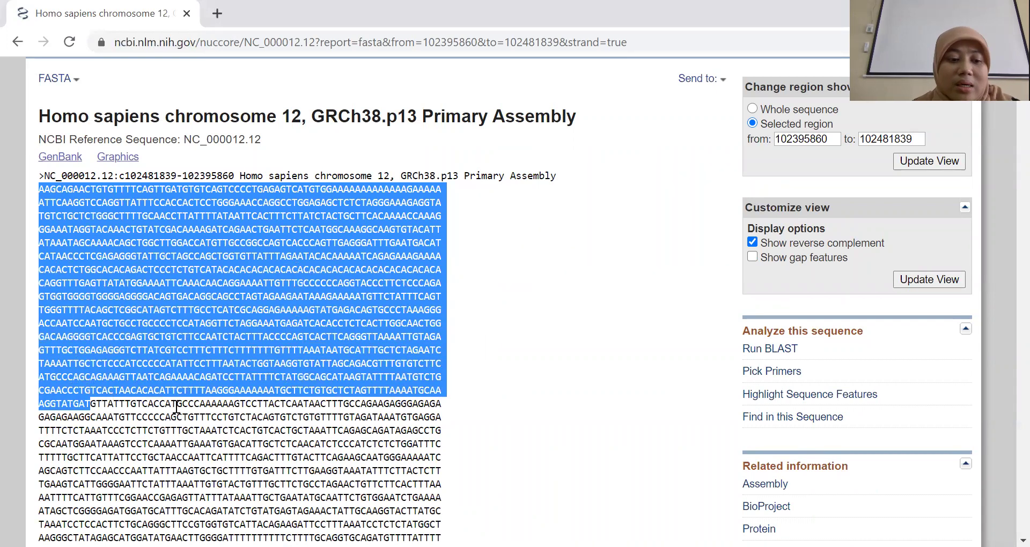
Examine the complete FASTA nucleotide sequence down to its last line and return to the beginning of the record.
scroll(204, 404, "down", 20)
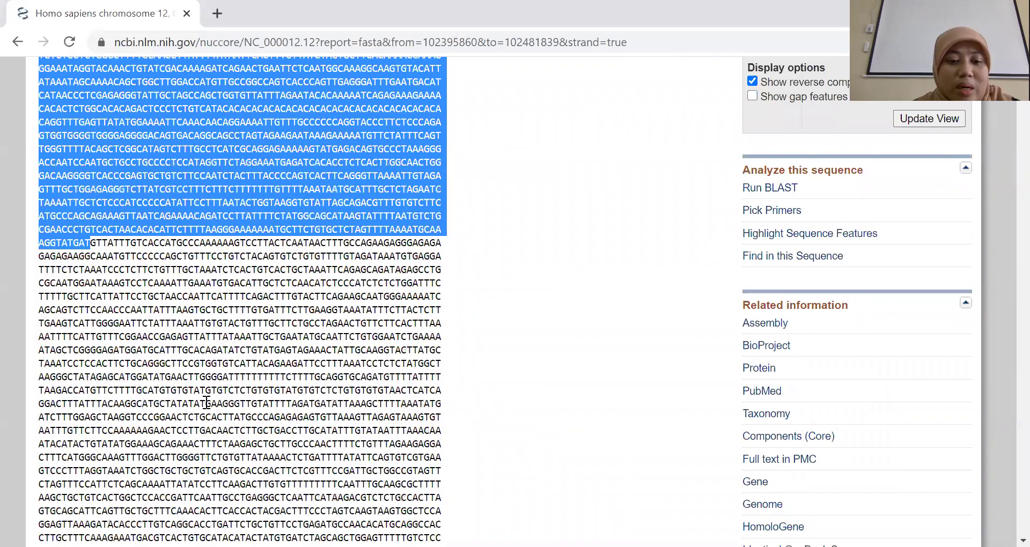
scroll(210, 403, "down", 15)
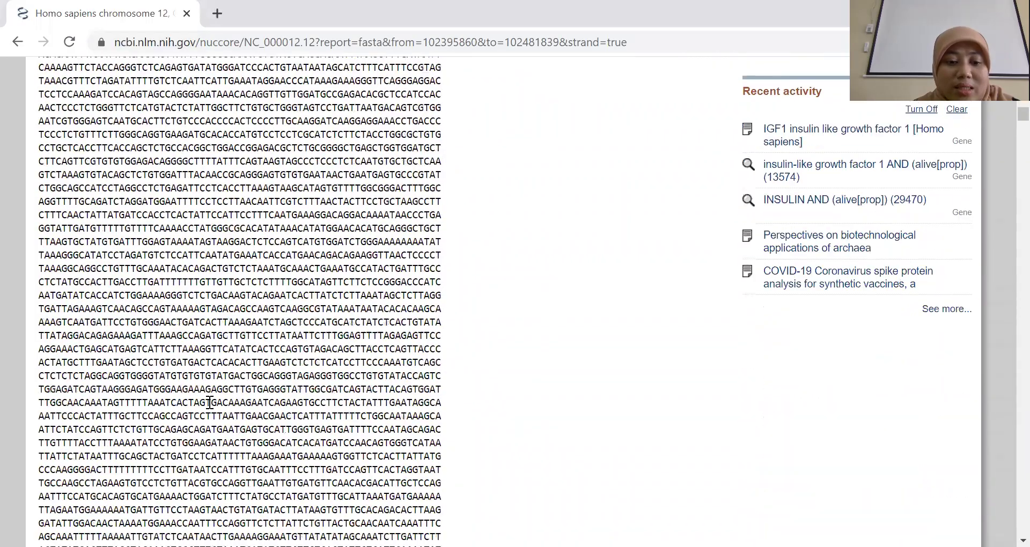
scroll(213, 402, "down", 15)
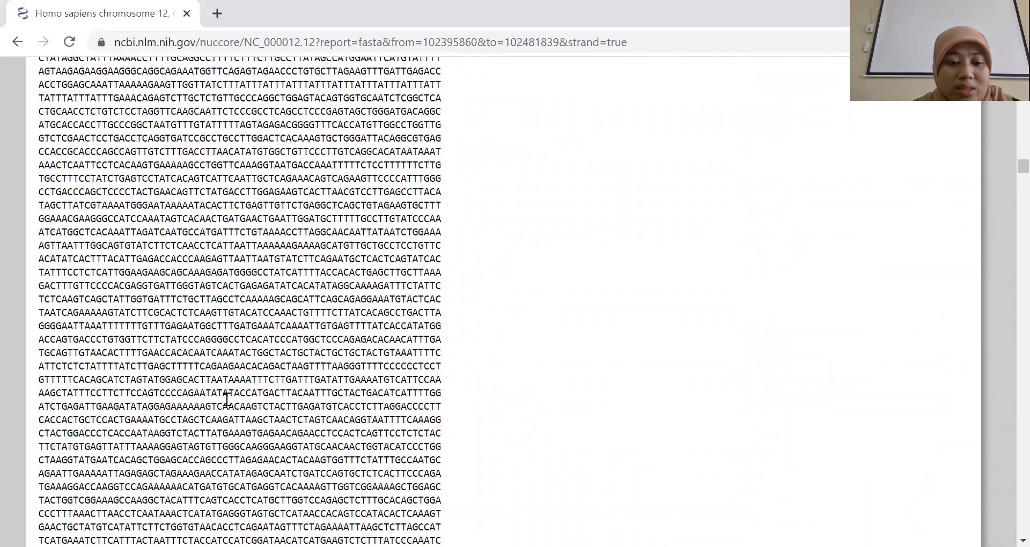
scroll(228, 398, "down", 15)
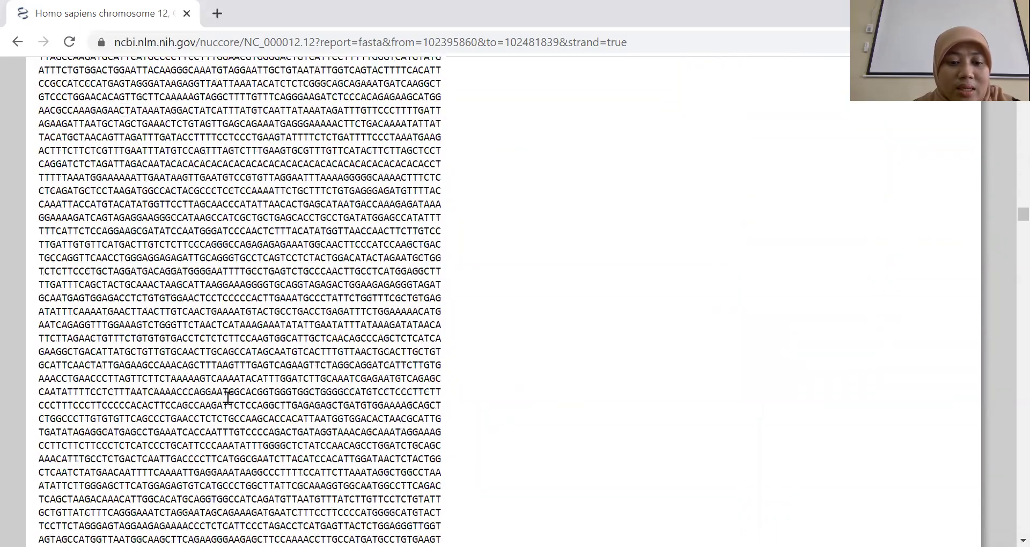
scroll(229, 398, "down", 15)
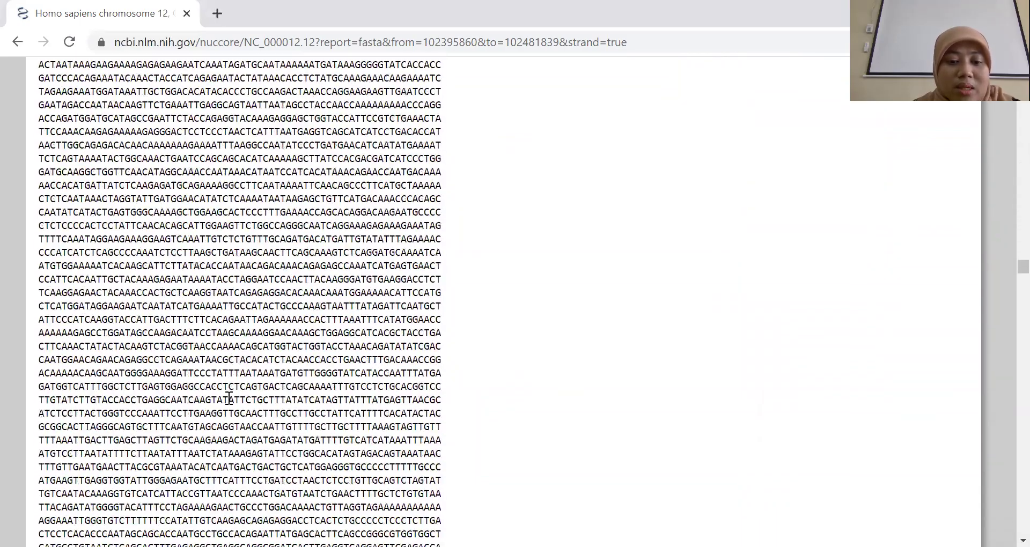
scroll(229, 398, "down", 15)
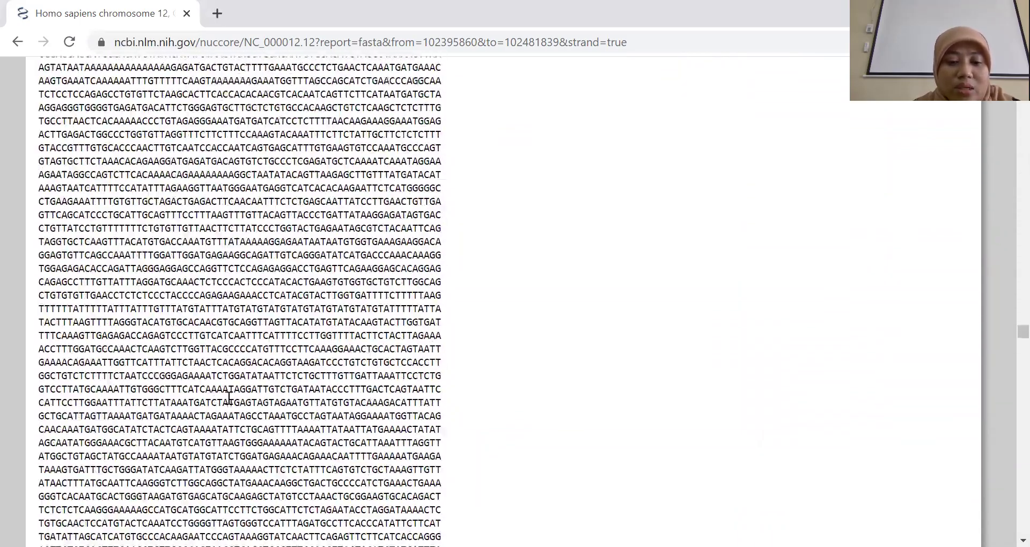
scroll(236, 395, "down", 15)
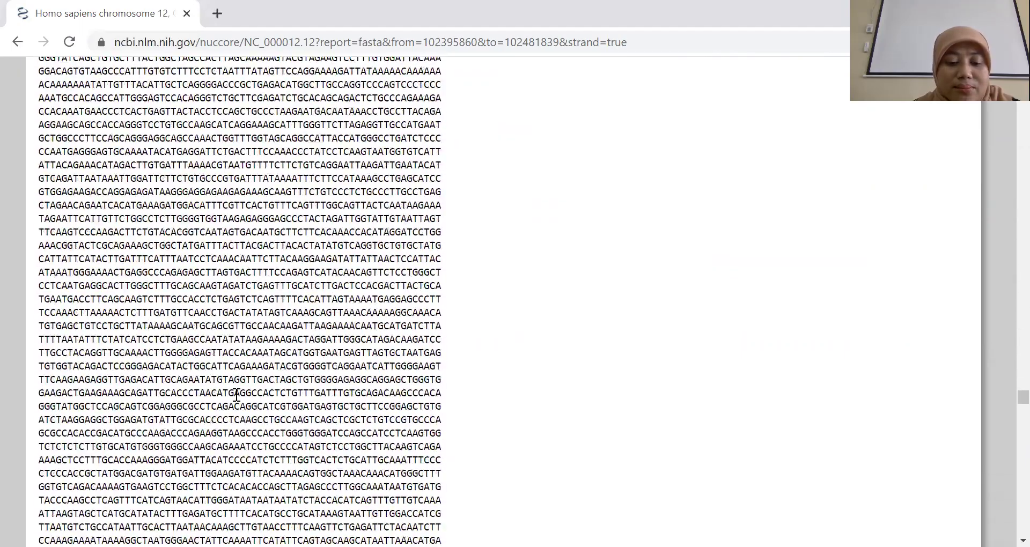
scroll(236, 395, "down", 15)
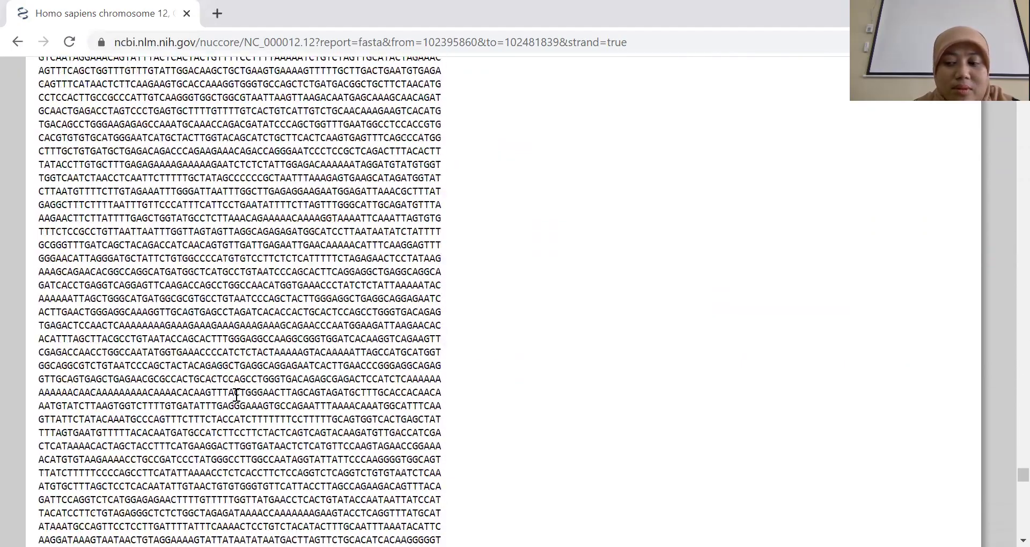
scroll(244, 398, "down", 12)
scroll(247, 401, "up", 5)
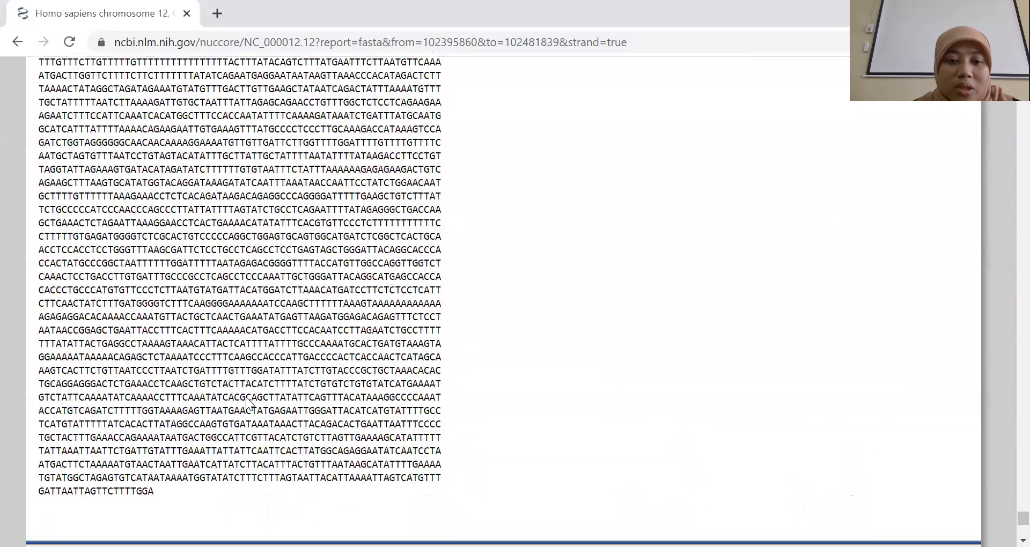
left_click_drag(1023, 518, 1011, 59)
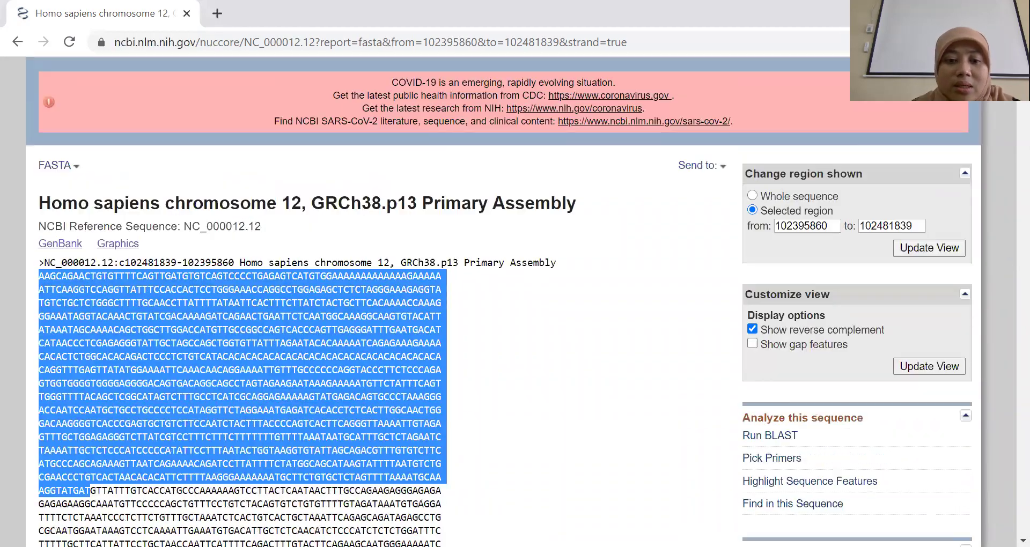
Highlight the FASTA header with the first sequence lines, and highlight "Homo sapiens chromosome 12" in the record title.
left_click(21, 231)
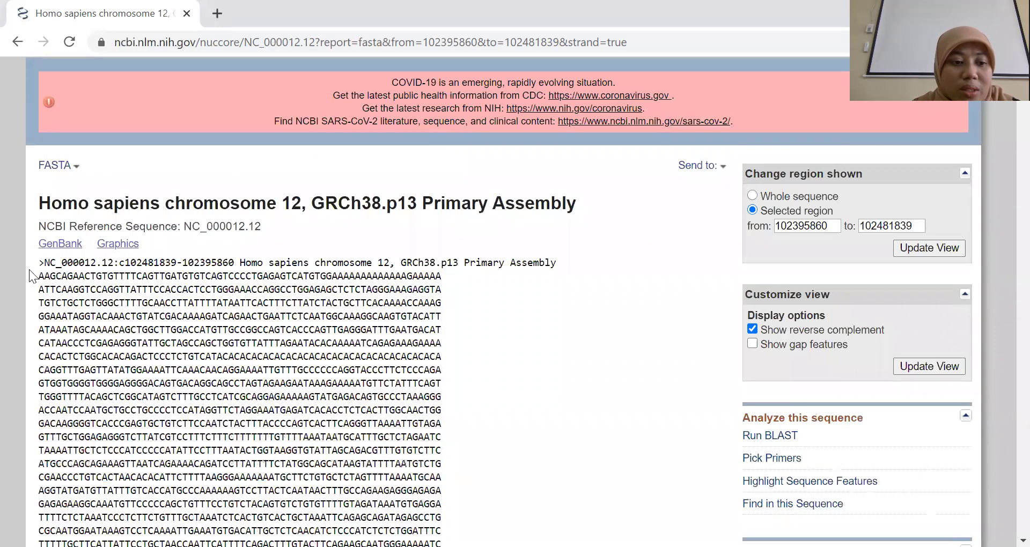
left_click_drag(38, 262, 491, 341)
left_click(324, 445)
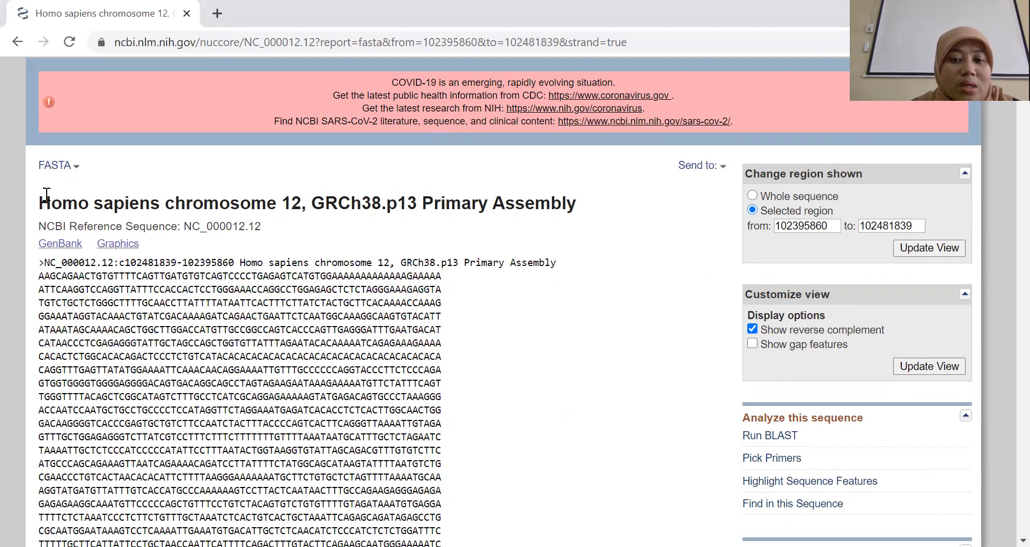
left_click_drag(60, 202, 300, 209)
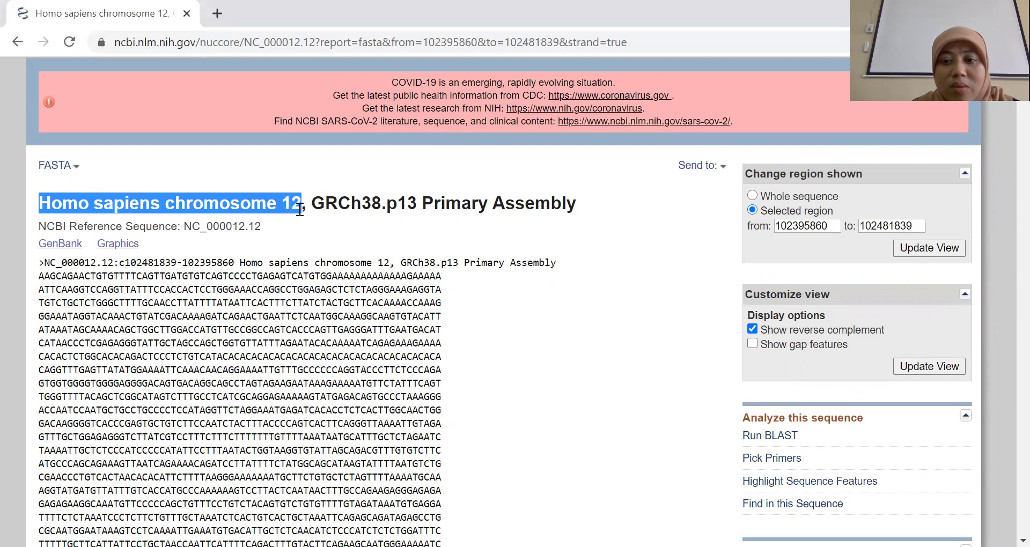
left_click(60, 257)
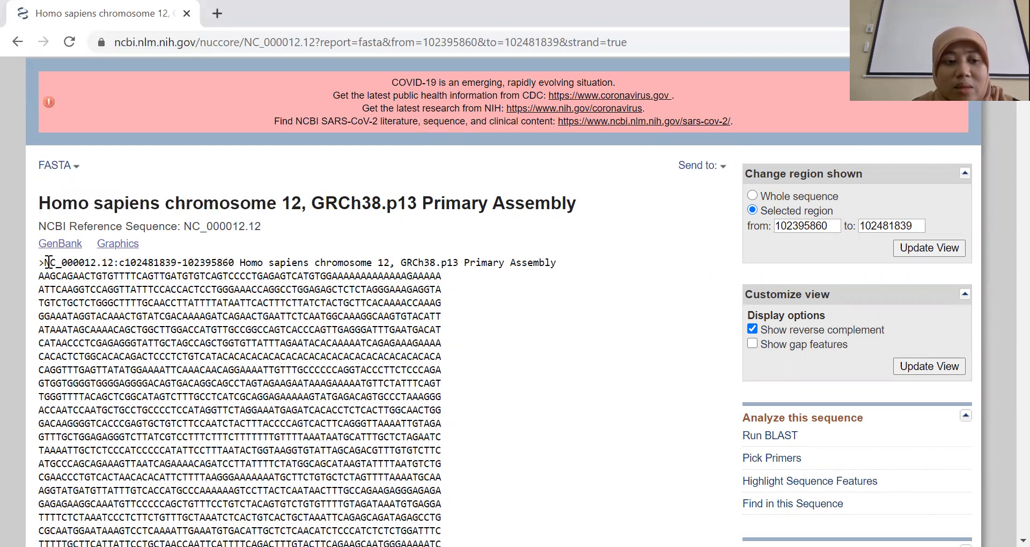
Inspect the format choices for sending the complete record to a file, and dismiss the export options without creating the file.
left_click(723, 168)
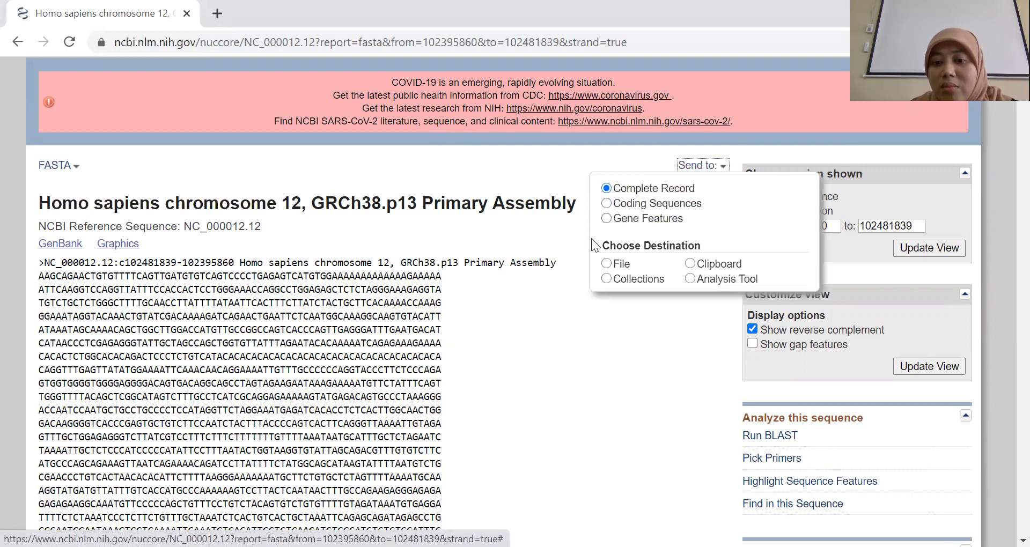
left_click(621, 266)
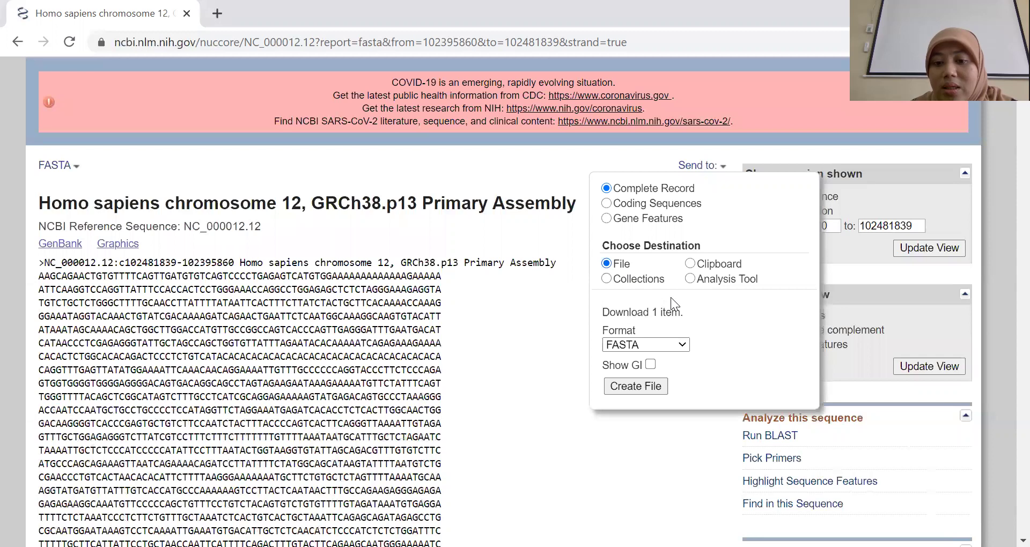
left_click(682, 345)
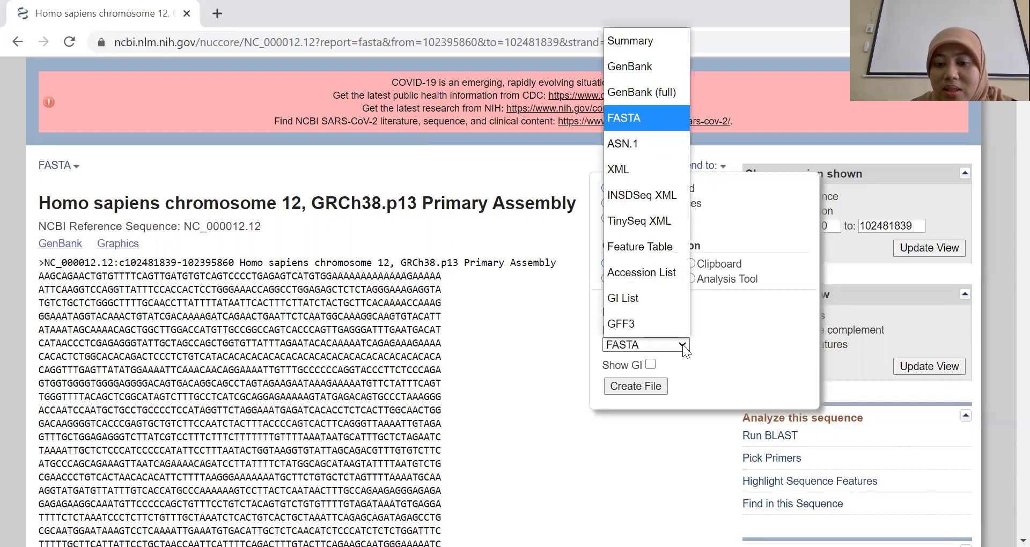
left_click(683, 348)
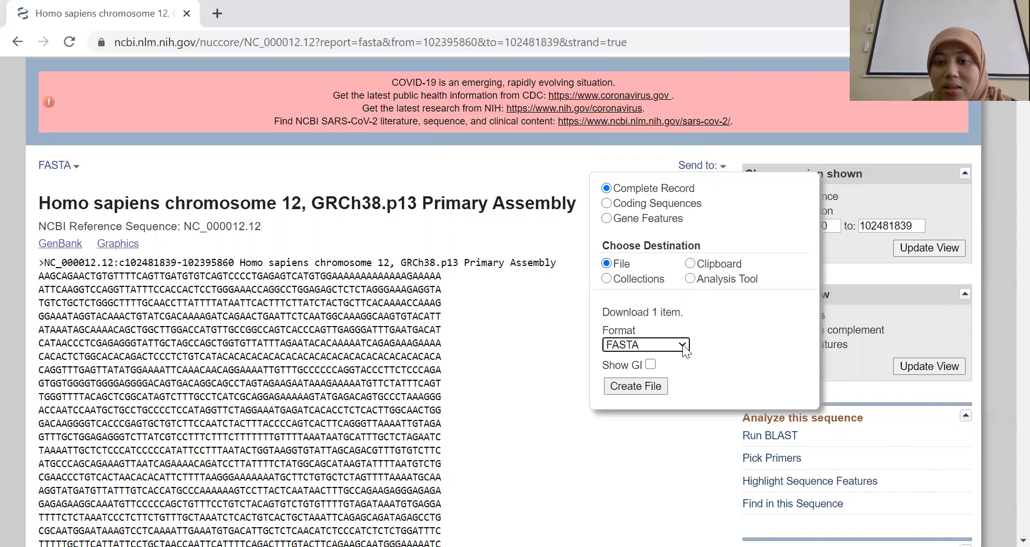
left_click(530, 361)
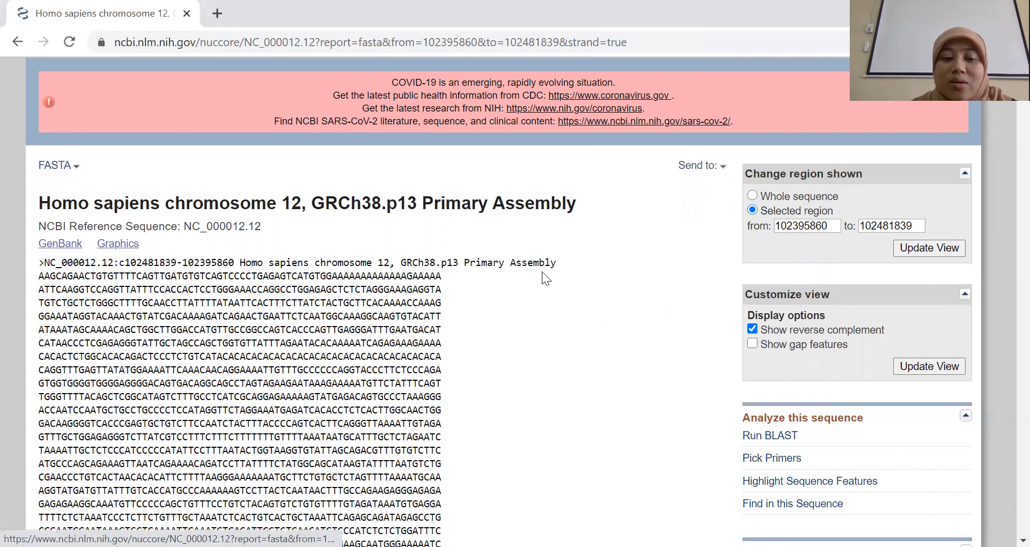